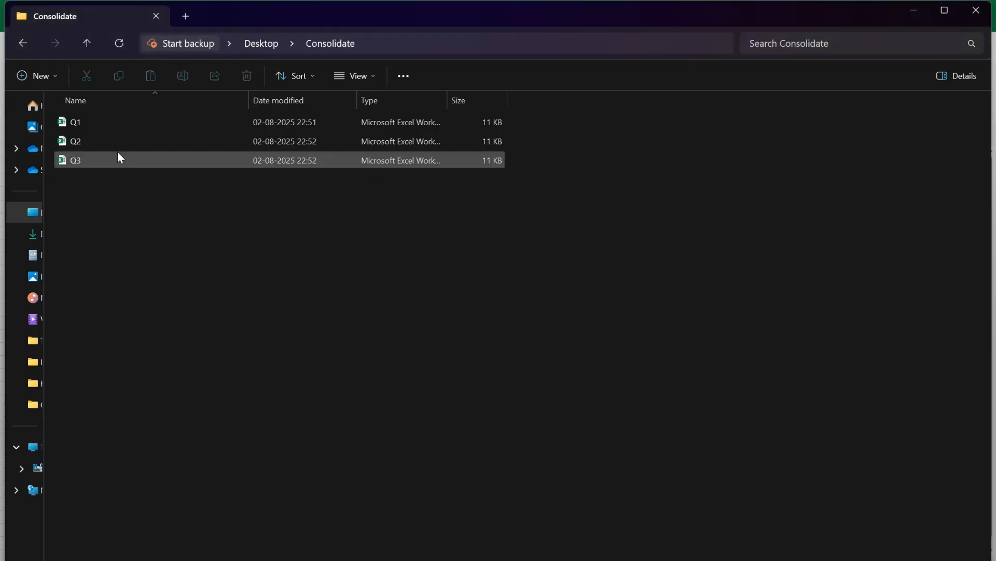
Open the Q1 workbook from the Consolidate folder and look at its subject table.
left_click(103, 124)
left_click(100, 141)
left_click(96, 158)
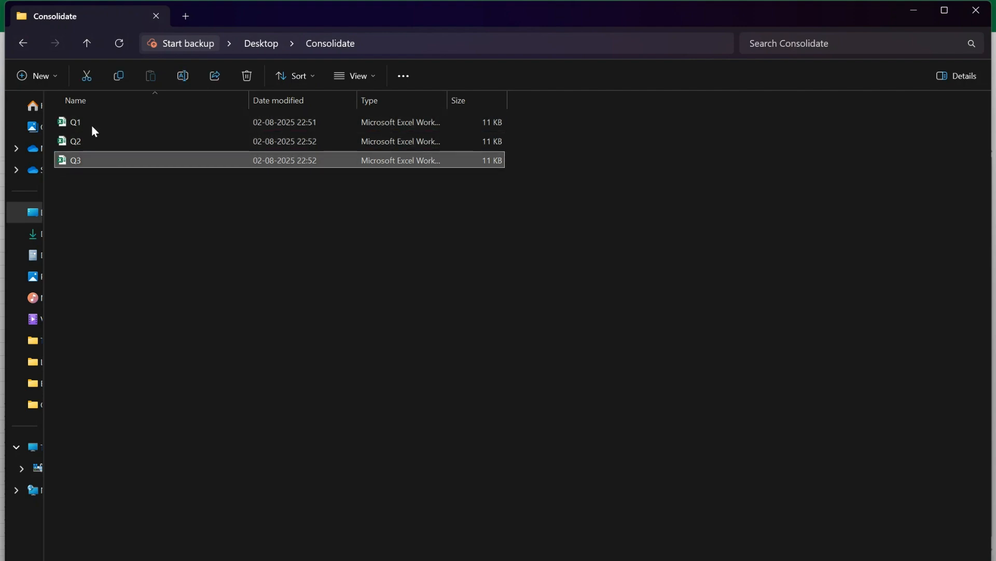
left_click(91, 124)
double_click(92, 123)
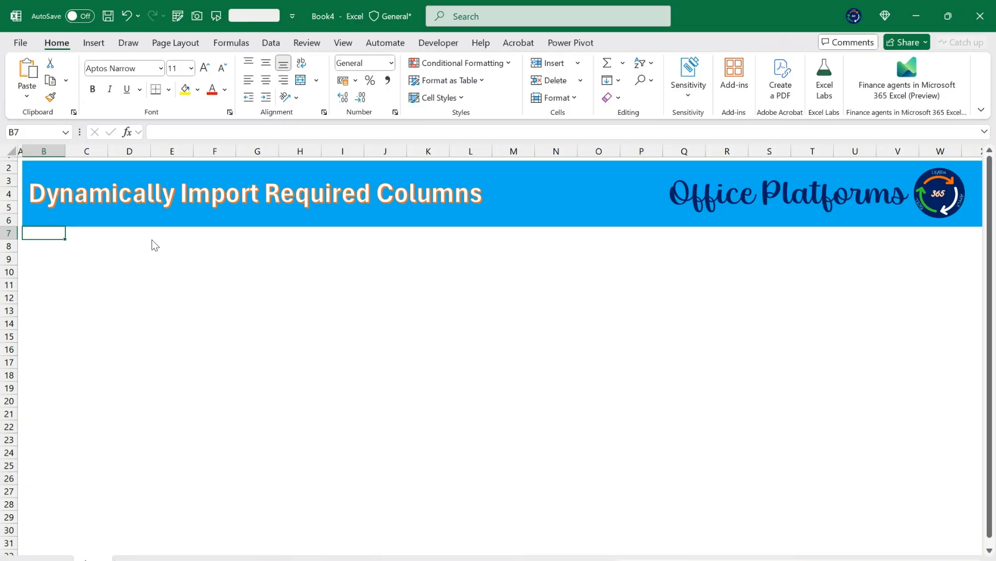
left_click(79, 188)
left_click(79, 190)
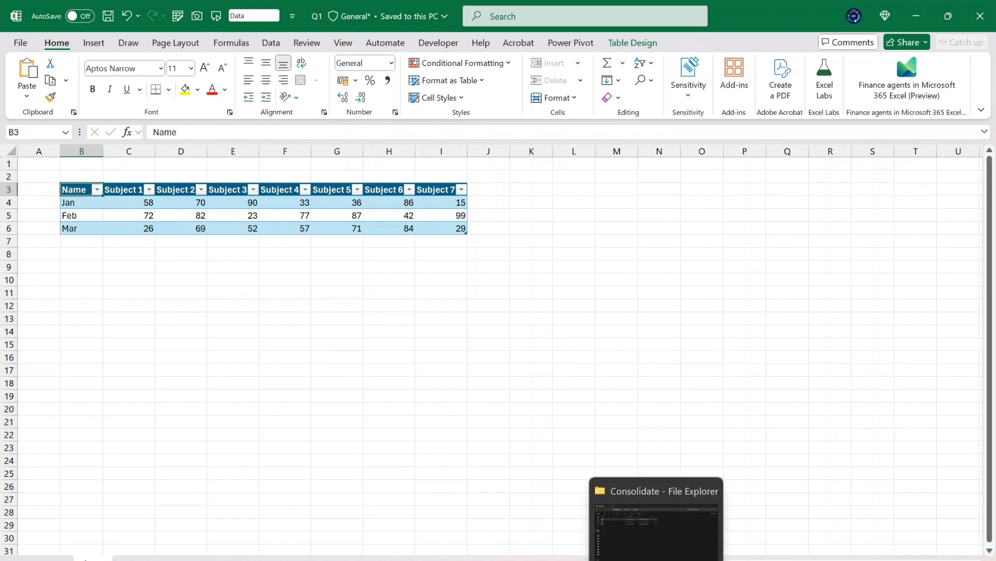
Return to the Consolidate folder in File Explorer and open the Q2 workbook to view its subject table.
left_click(657, 560)
left_click(106, 143, "ctrl")
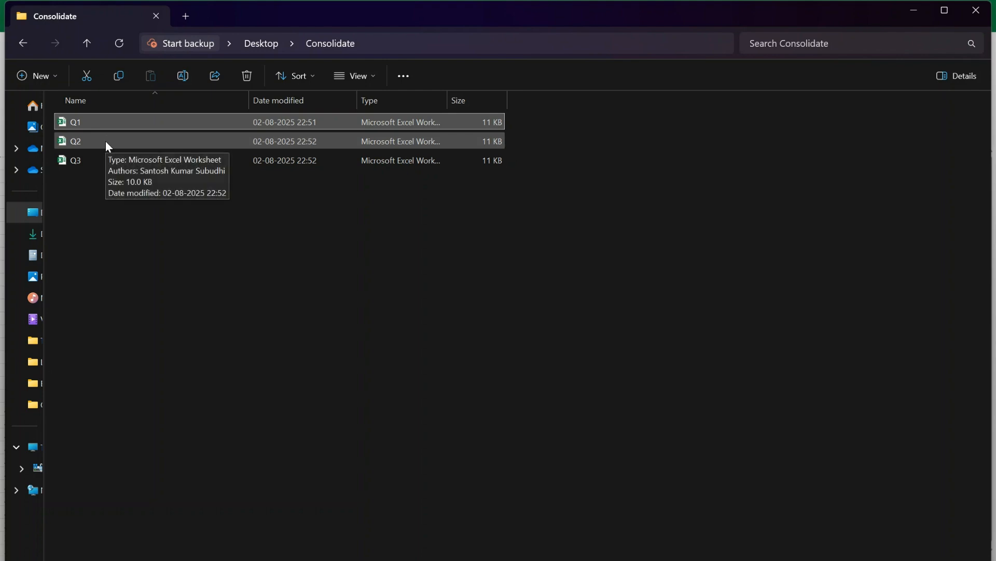
left_click(106, 143)
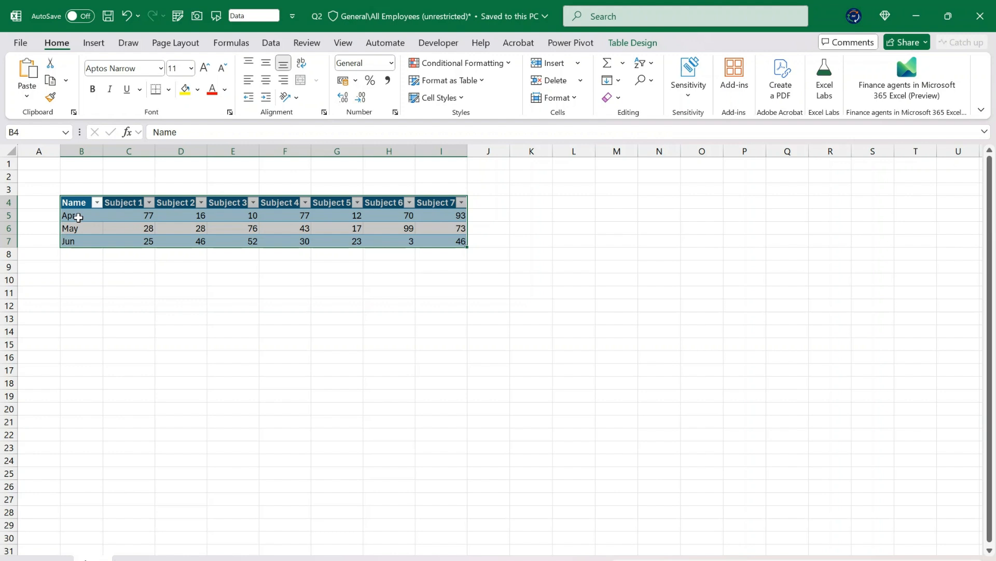
left_click(78, 216)
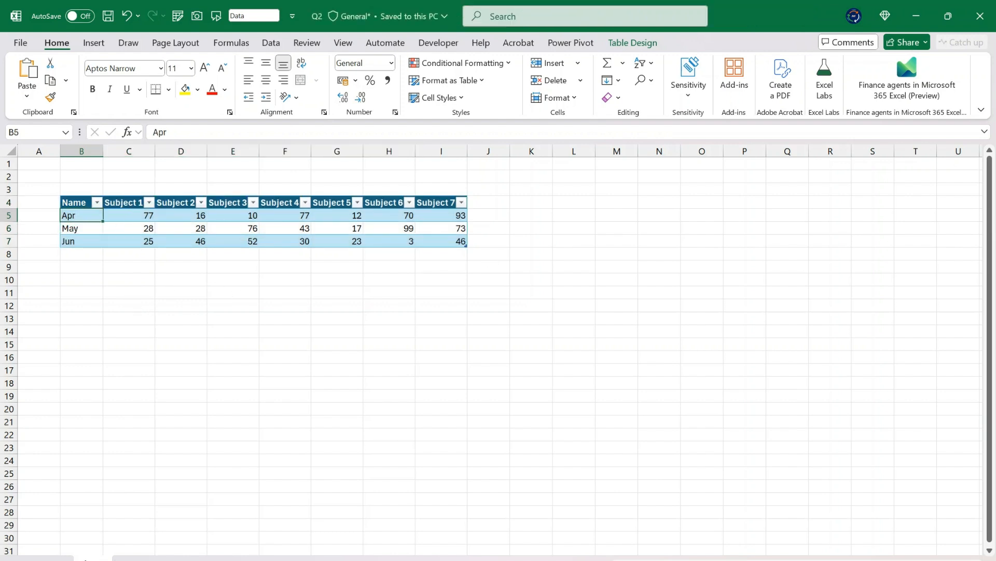
Open the Q3 workbook from the Consolidate folder and select its subject scores in C4:I6.
left_click(648, 543)
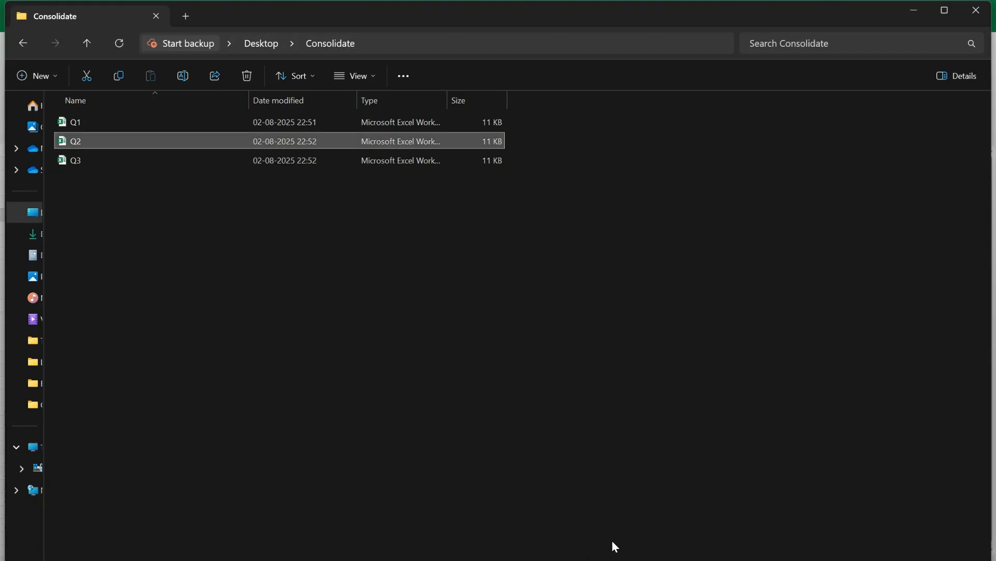
left_click(99, 162)
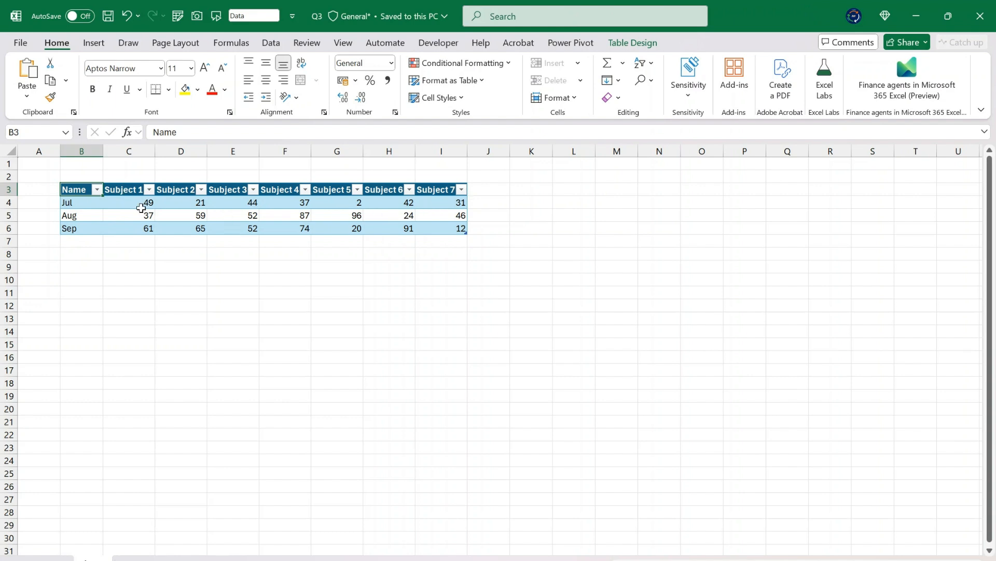
left_click_drag(141, 208, 442, 226)
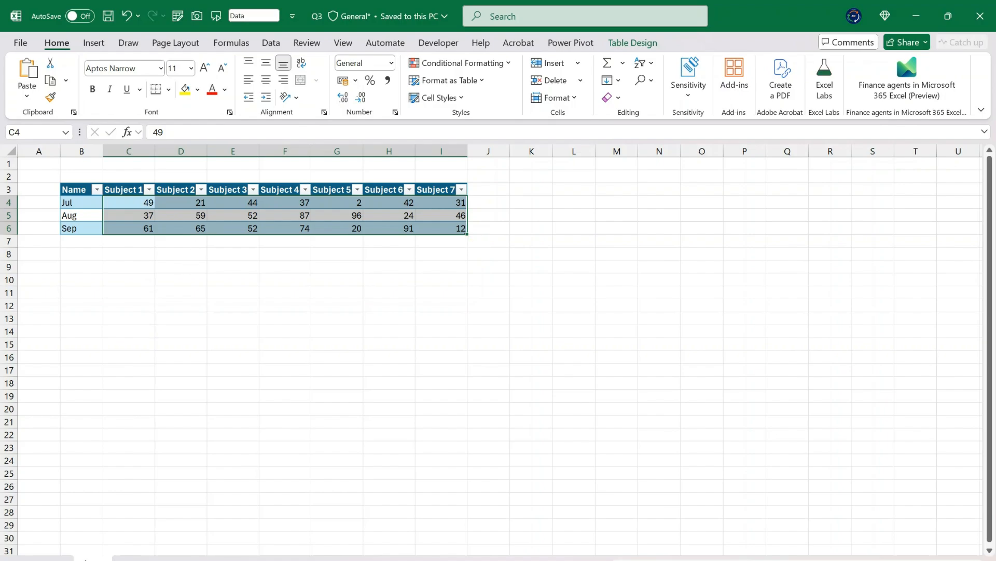
Switch back to the Book4 workbook titled Dynamically Import Required Columns.
key("alt+Tab")
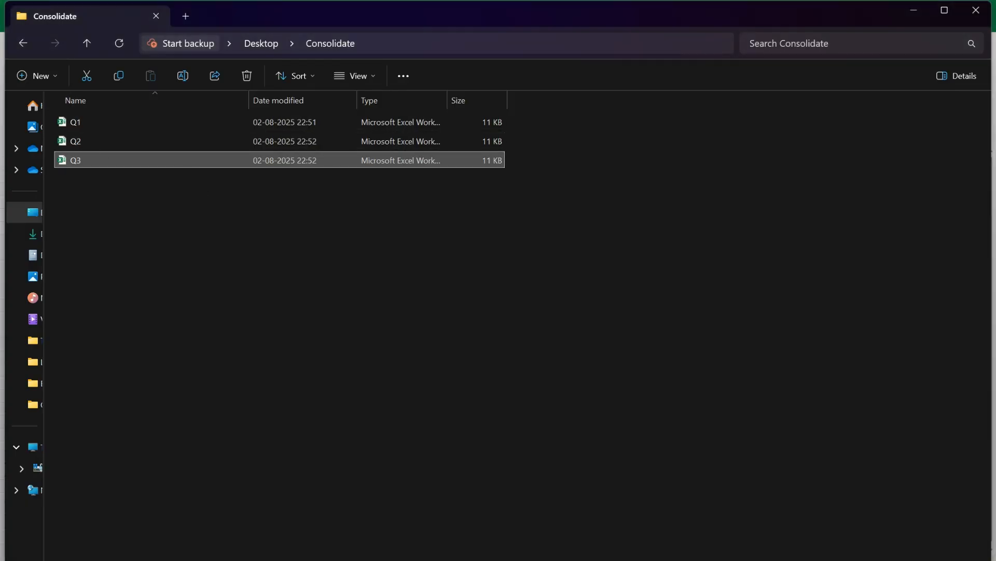
mouse_move(628, 558)
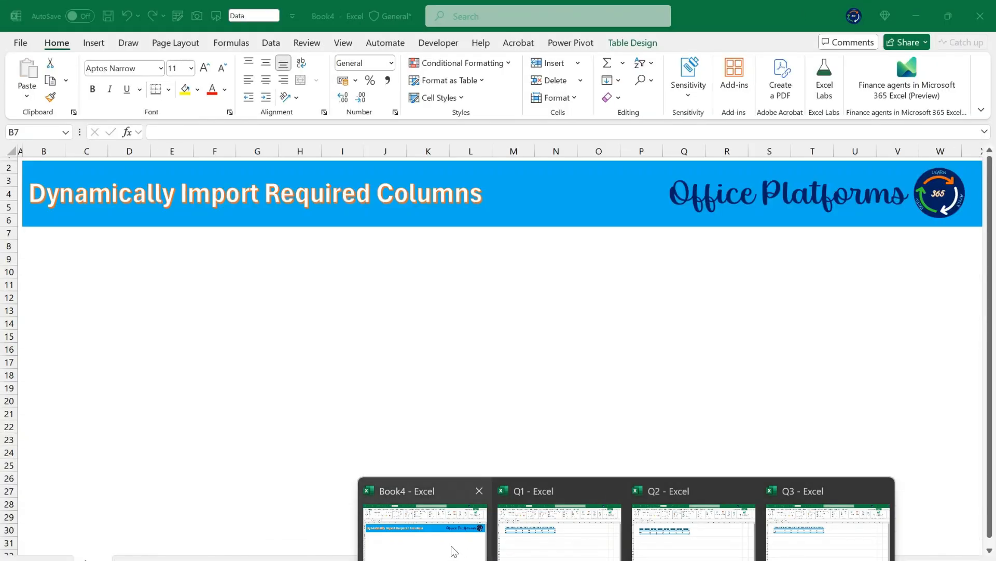
left_click(451, 549)
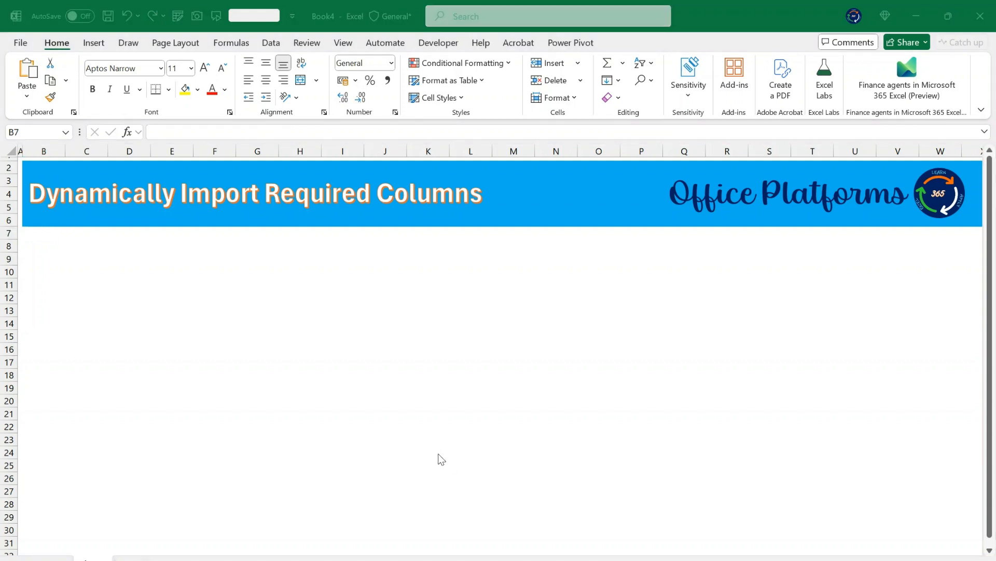
Examine the Q1 workbook's table, checking the Subject 1, Subject 3 and Subject 5 headers and the full range B3:I6.
key("alt+Tab")
key("alt+Tab")
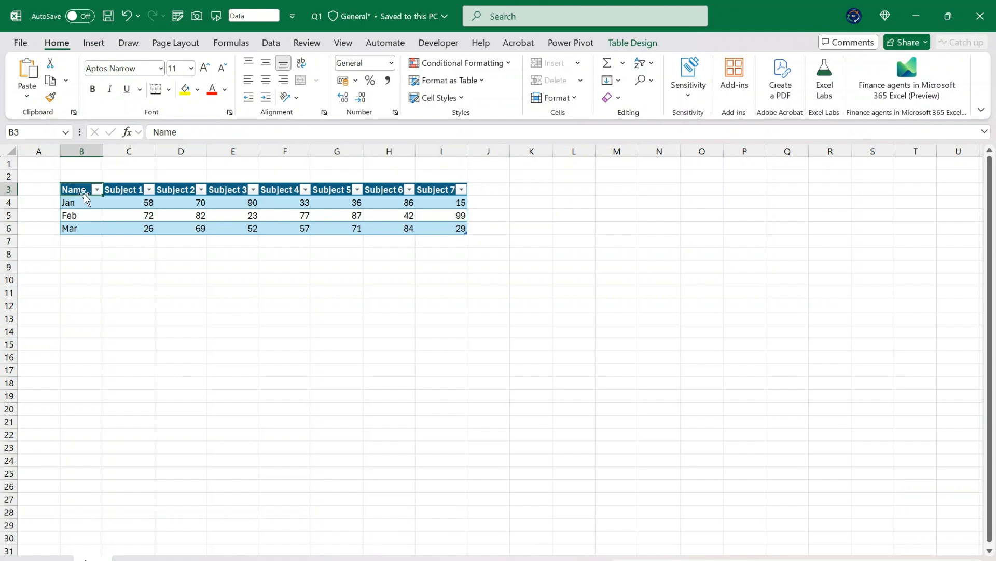
left_click(139, 192)
left_click(227, 191)
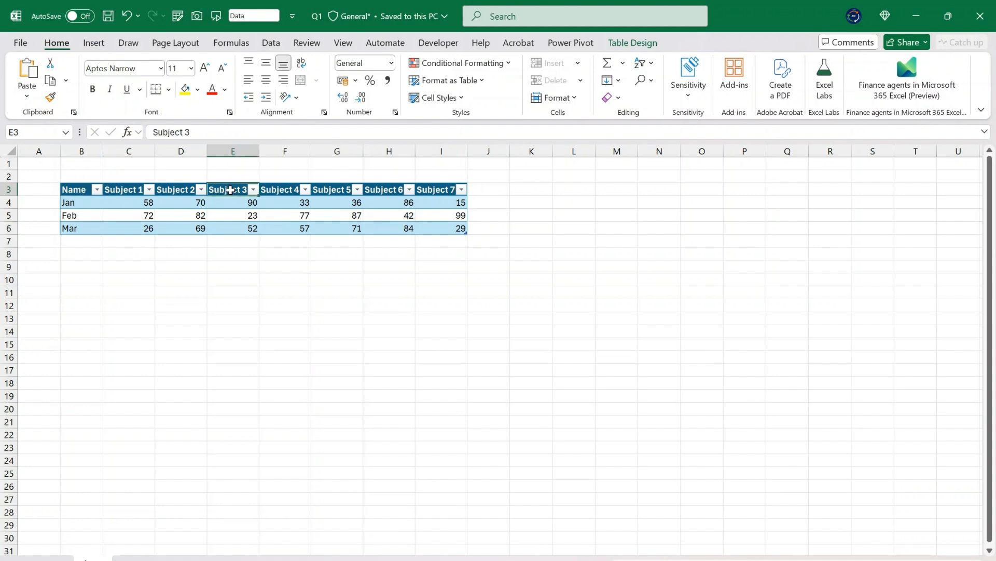
left_click(342, 191)
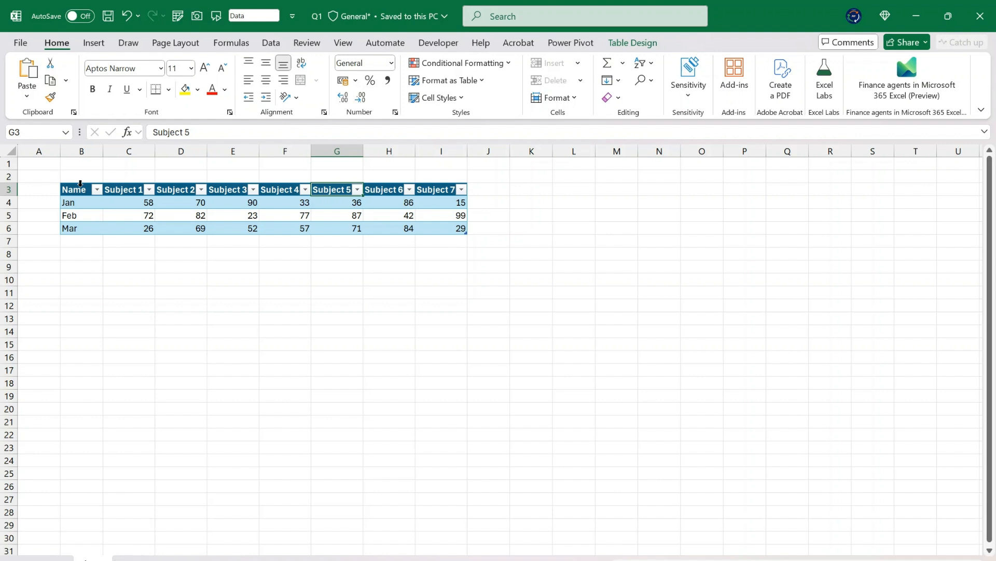
left_click_drag(77, 189, 130, 202)
left_click_drag(336, 236, 459, 229)
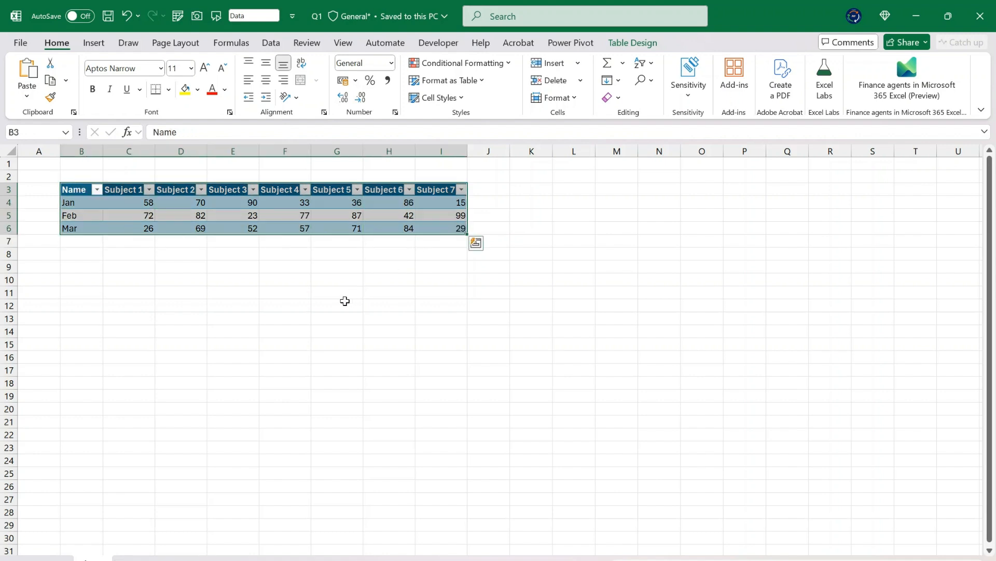
left_click(84, 188)
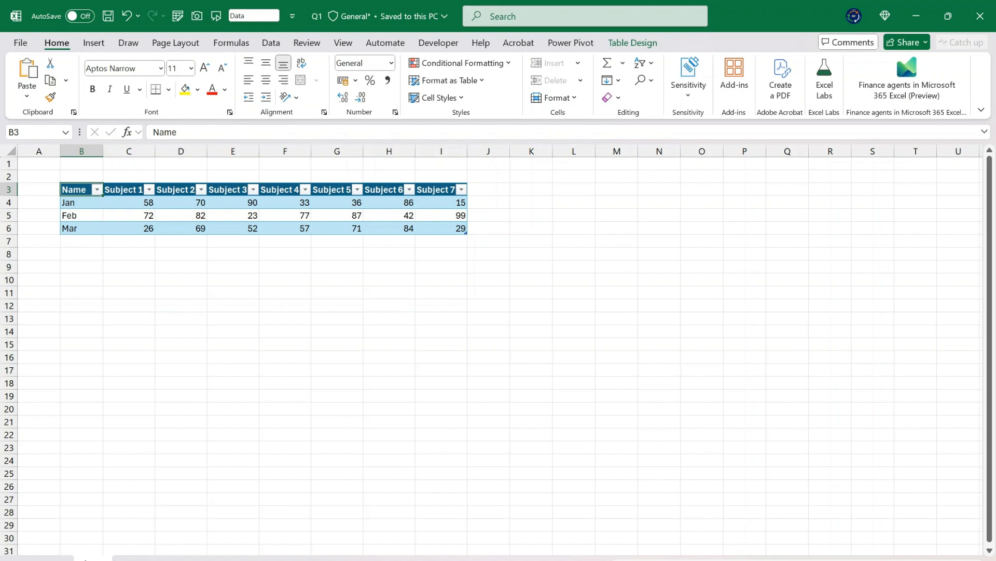
Review the tables in the Q2 and Q3 workbooks, comparing where each one starts.
left_click(644, 498)
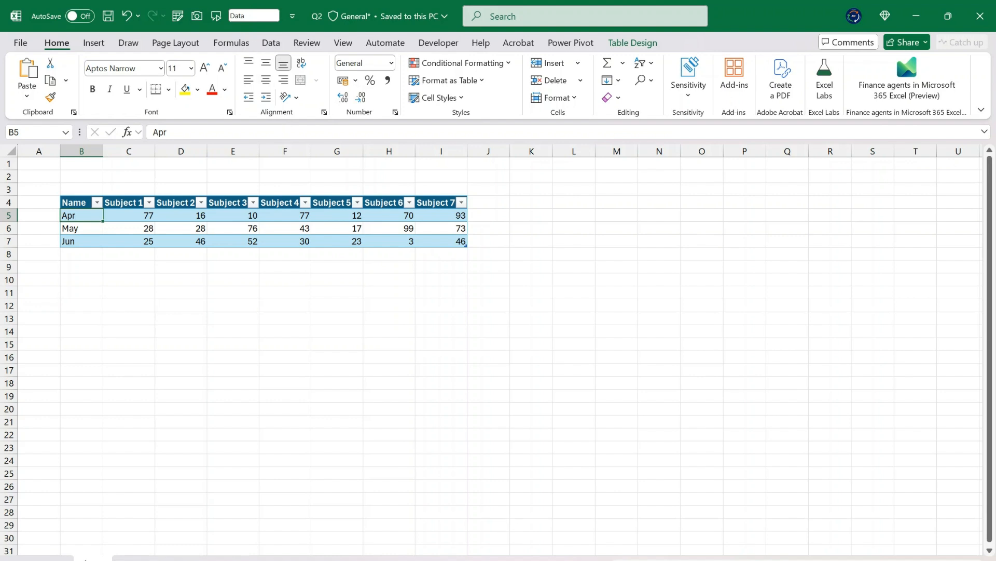
left_click(793, 539)
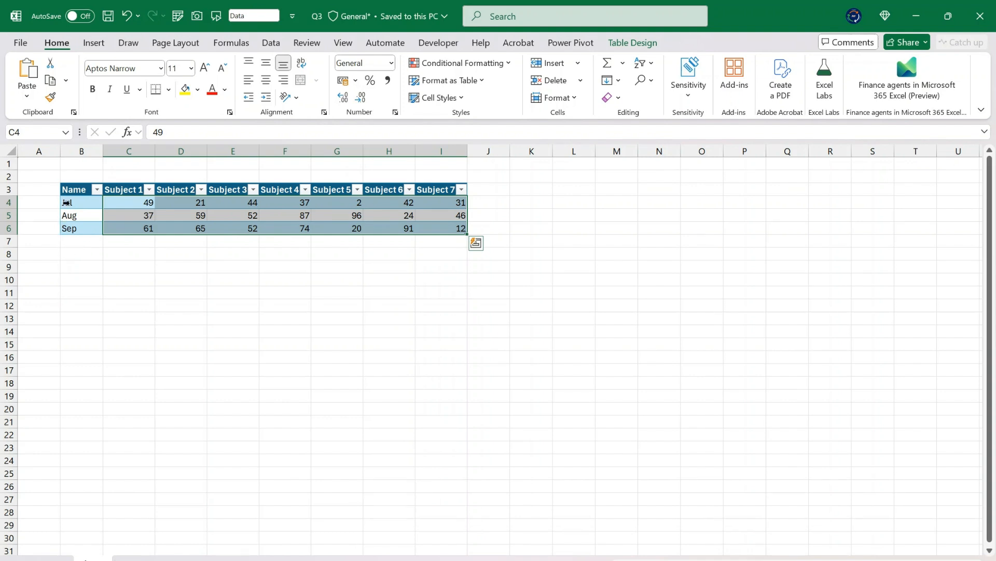
left_click(83, 190)
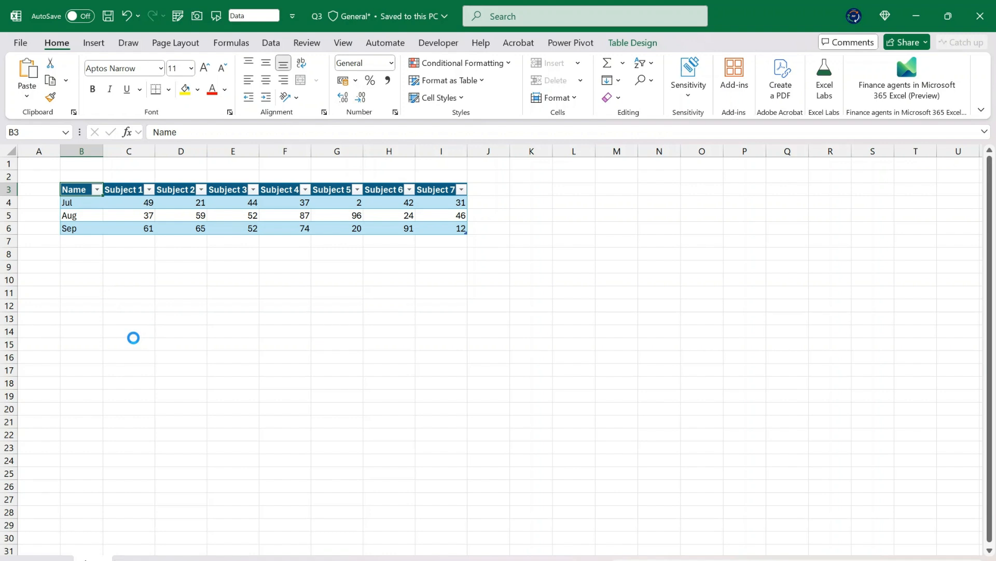
Create a blank workbook and copy the header row B3:I3 of the Q3 table into it, starting at cell B3.
left_click(76, 186)
key("alt+Tab")
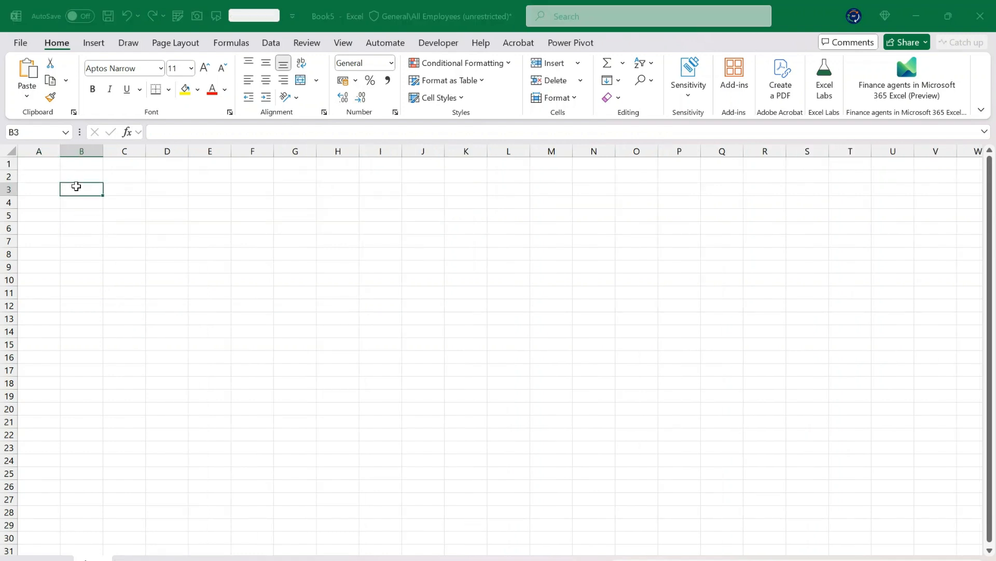
left_click_drag(77, 191, 439, 196)
key("ctrl+c")
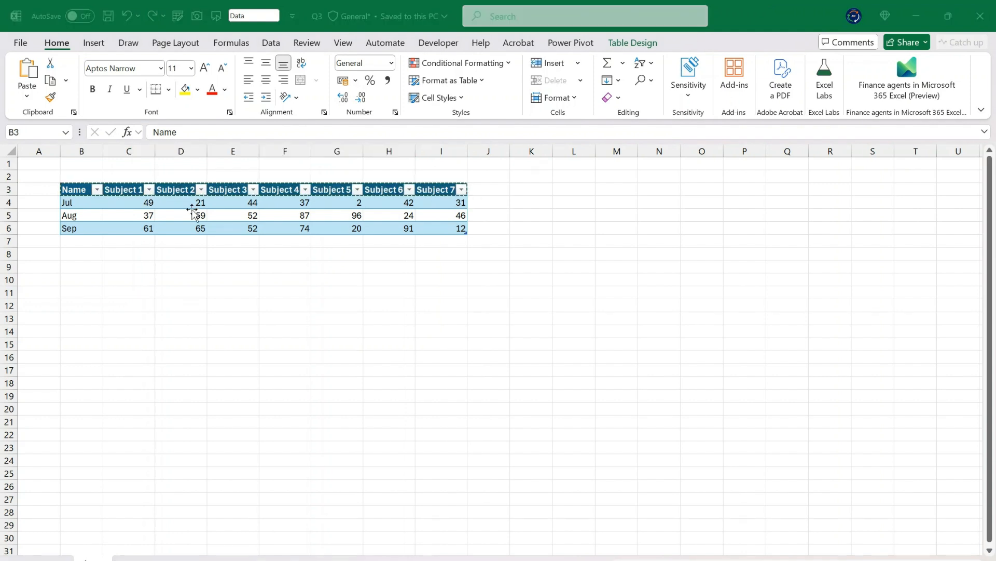
key("alt+Tab")
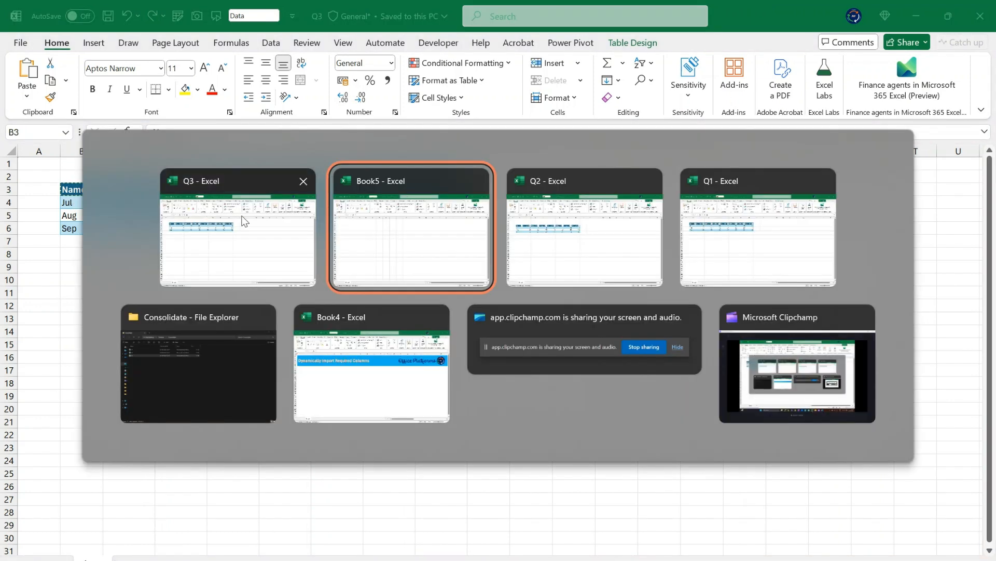
left_click(368, 229)
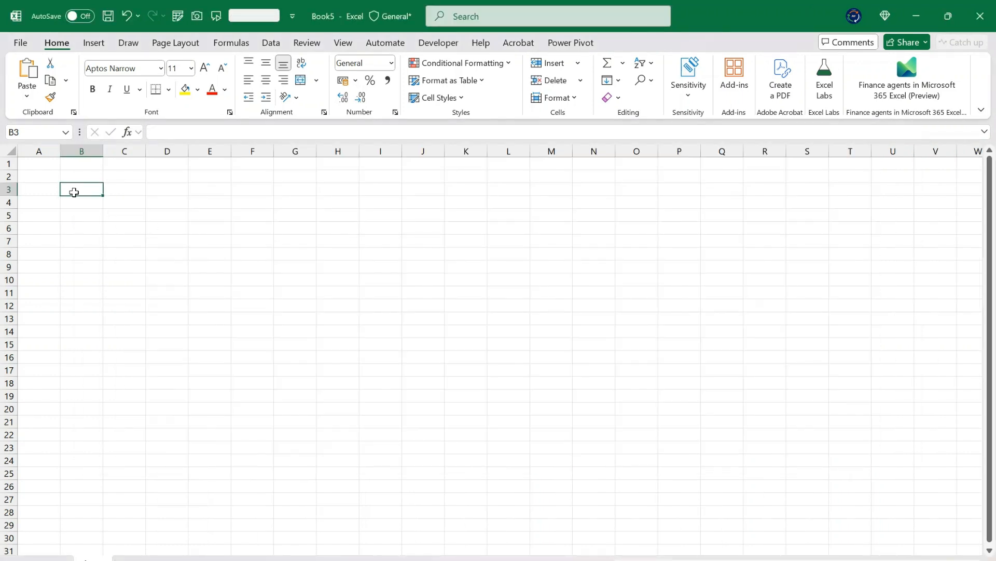
key("ctrl+v")
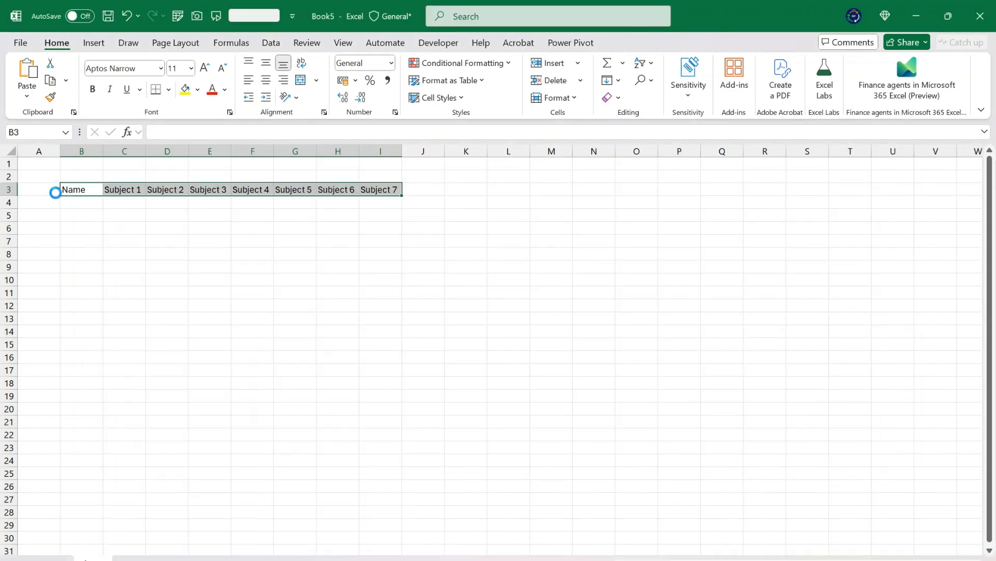
Delete the Subject 2 column from the copied header row.
left_click(177, 193)
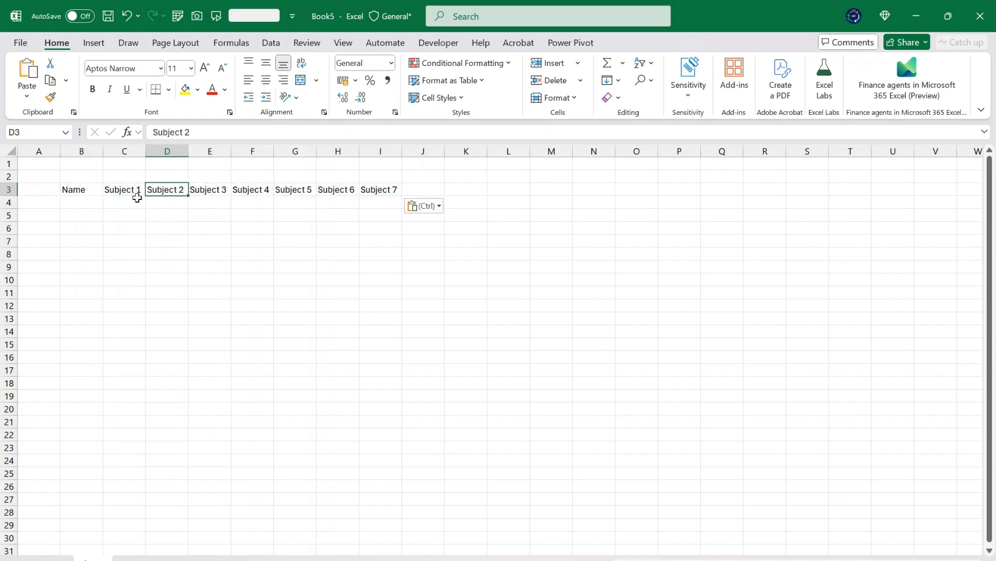
left_click(124, 190)
key("Right")
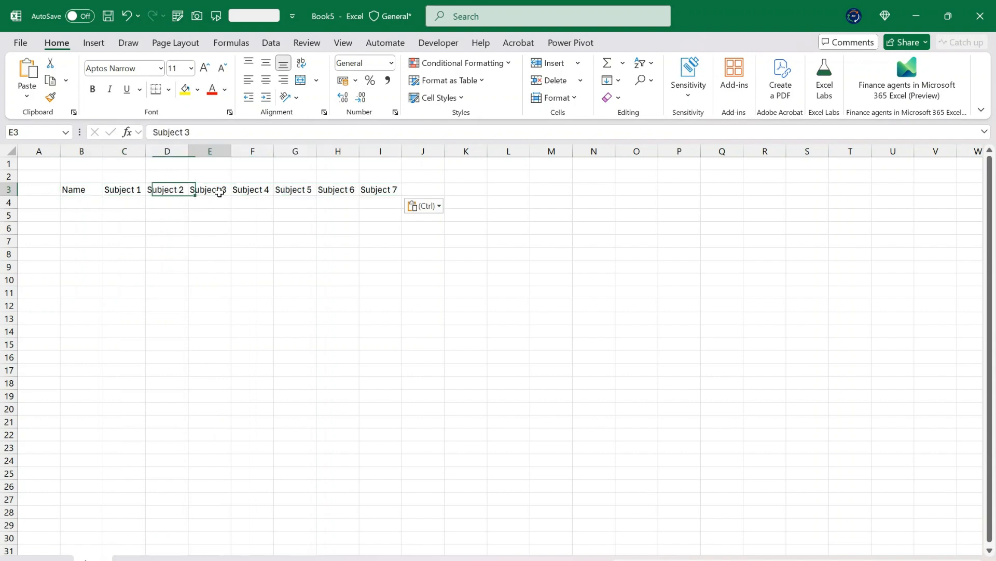
key("Right")
left_click(286, 191)
left_click(168, 193)
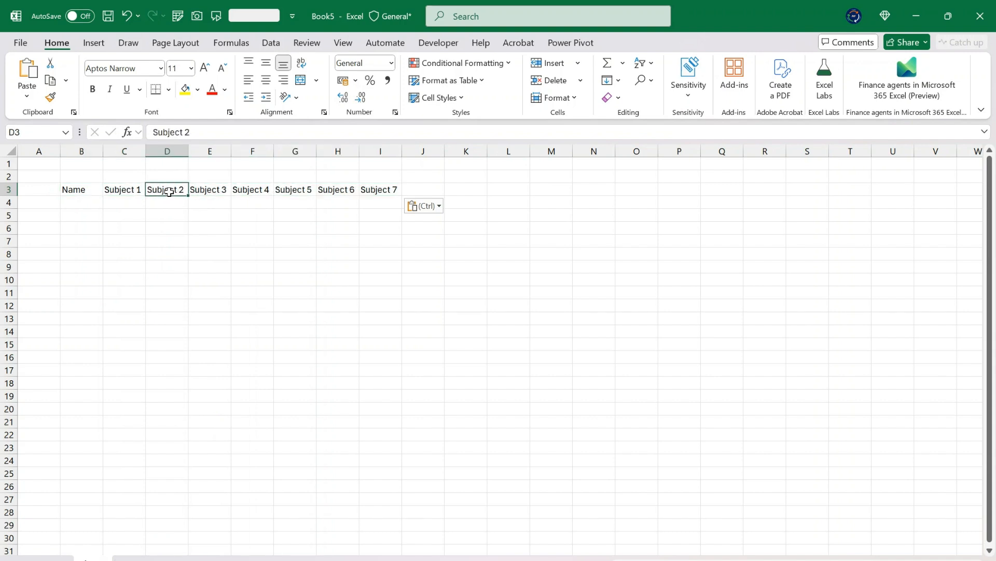
key("ctrl+space")
key("ctrl+minus")
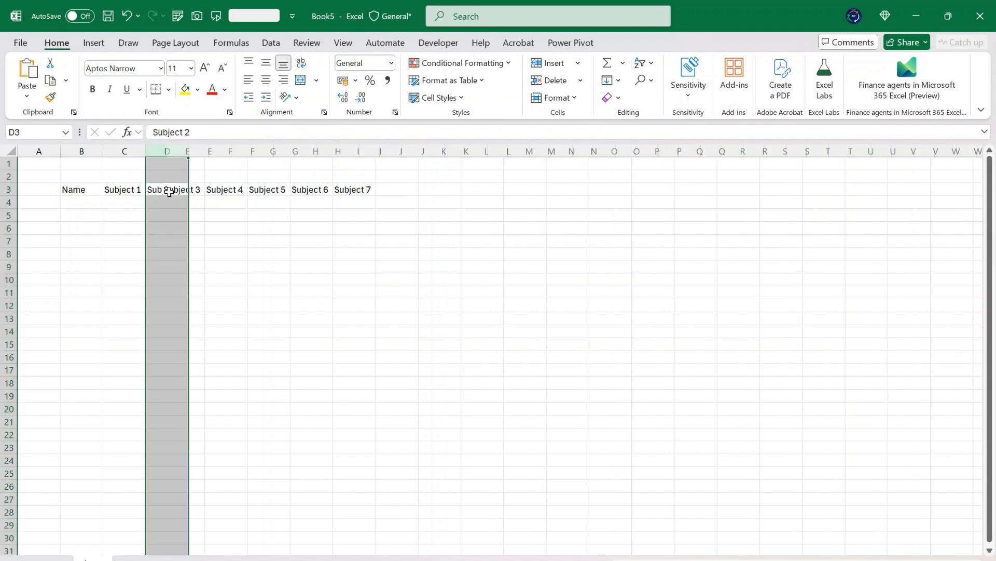
Delete the Subject 4, Subject 6 and Subject 7 columns from the copied header row.
left_click(224, 190)
key("ctrl+space")
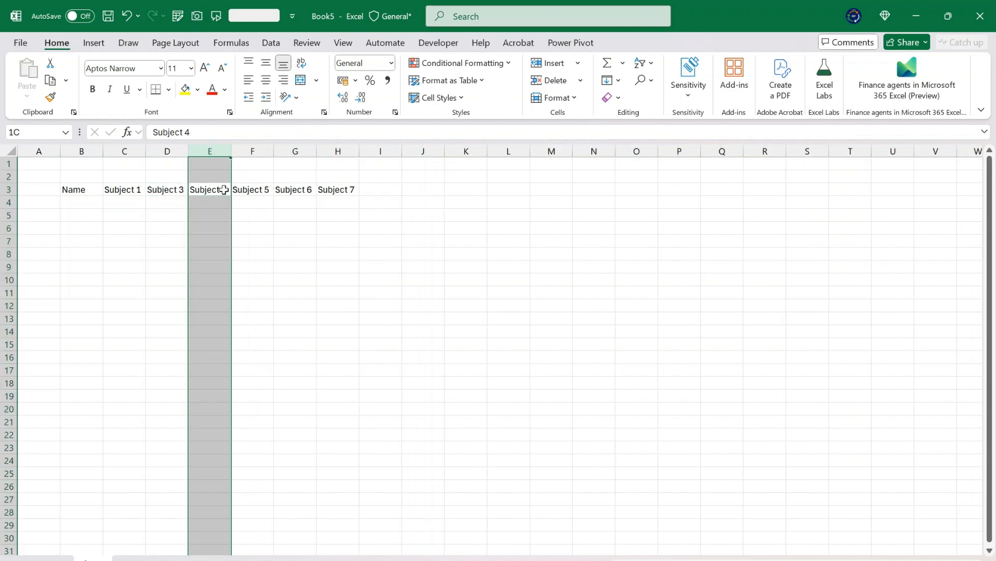
key("ctrl+minus")
key("Right")
key("ctrl+space")
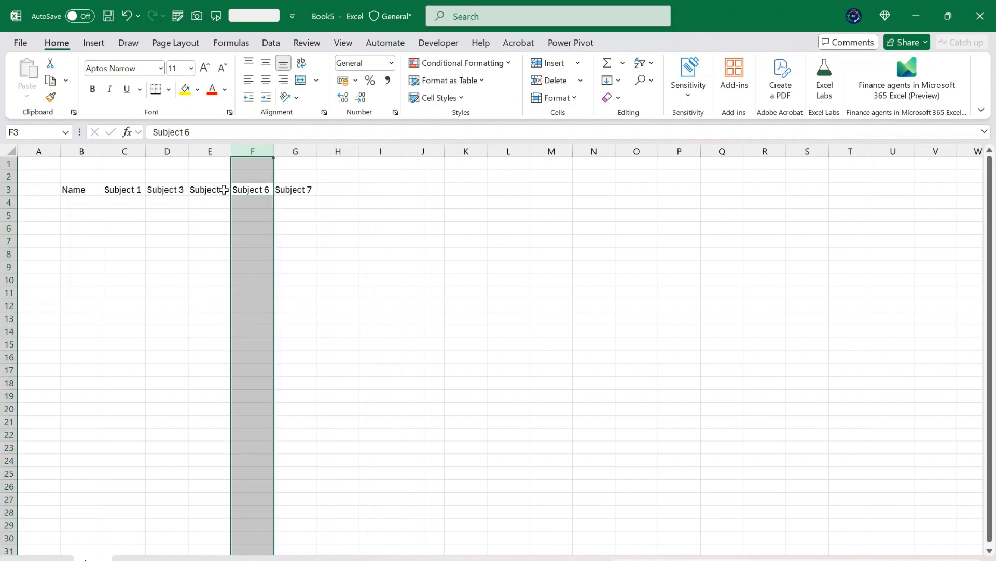
key("ctrl+minus")
key("ctrl+minus")
Convert the header range B3:E3 into a table, marking it as having headers.
key("Left")
key("Left")
key("Left")
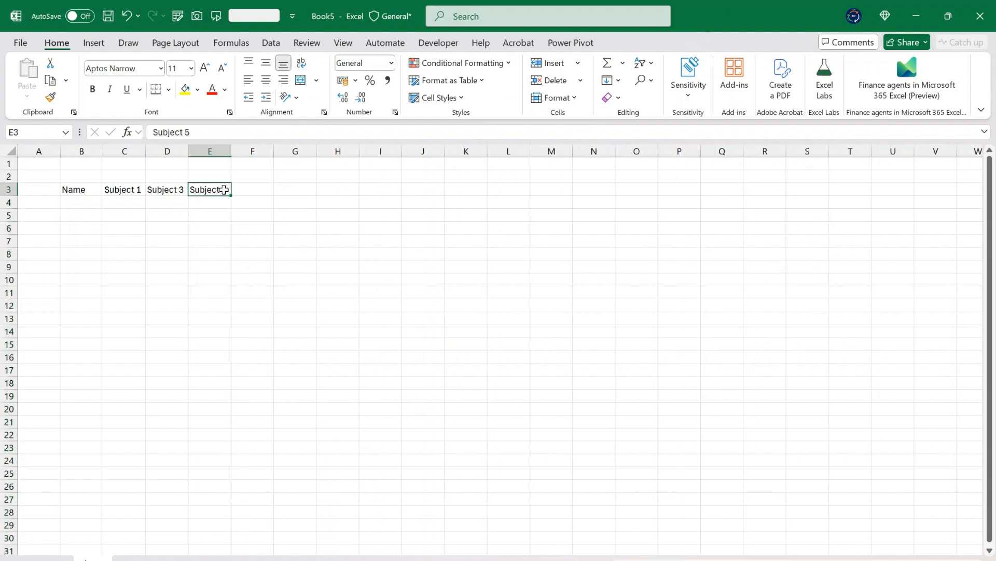
key("Left")
key("shift+Right")
key("shift+Right")
key("shift+Right")
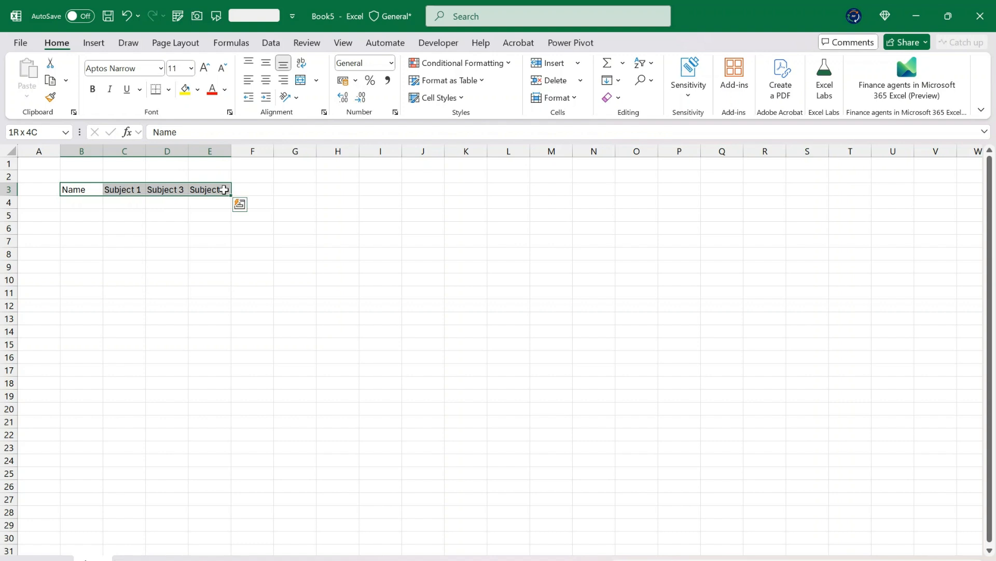
key("ctrl+t")
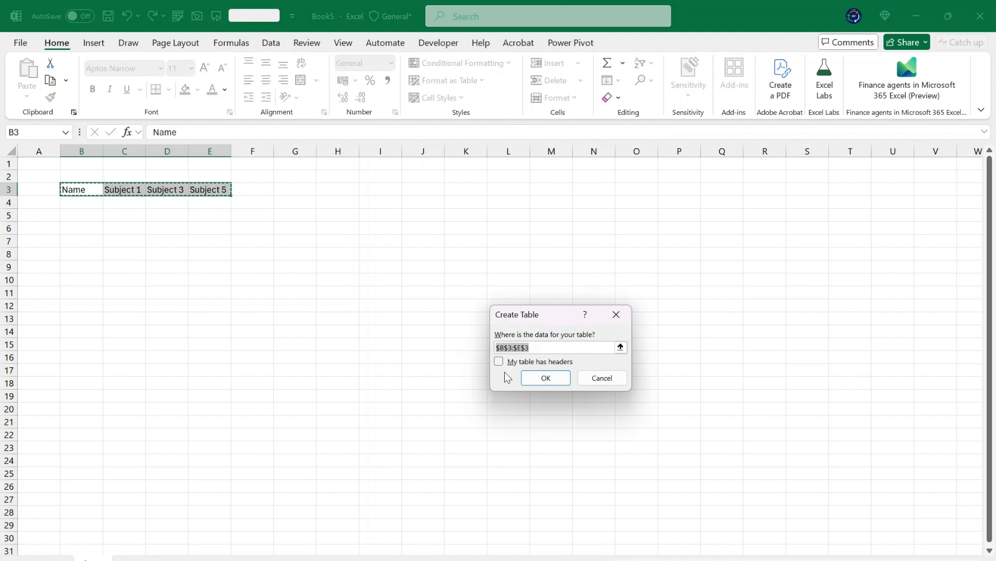
left_click_drag(528, 321, 232, 236)
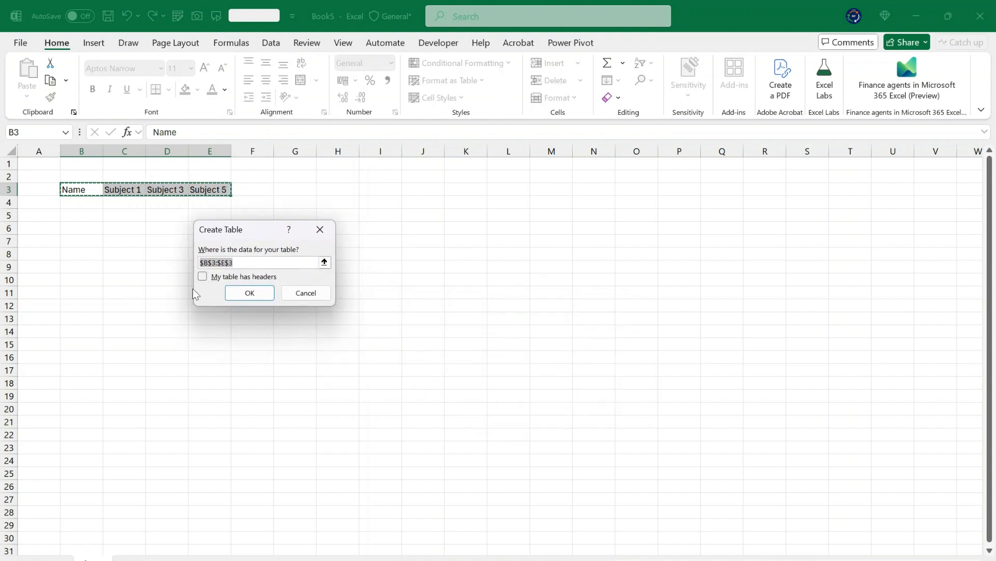
left_click(203, 276)
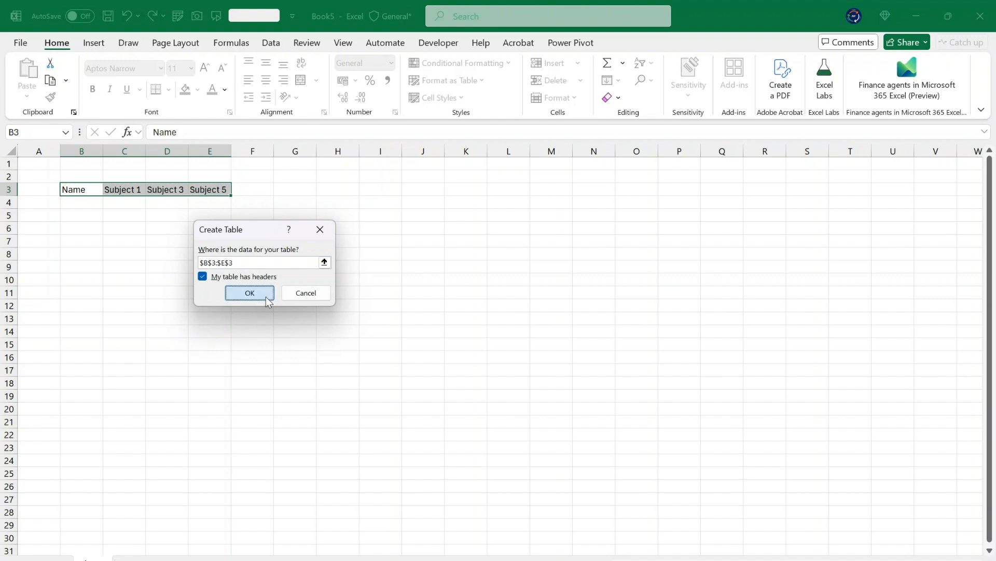
left_click(250, 294)
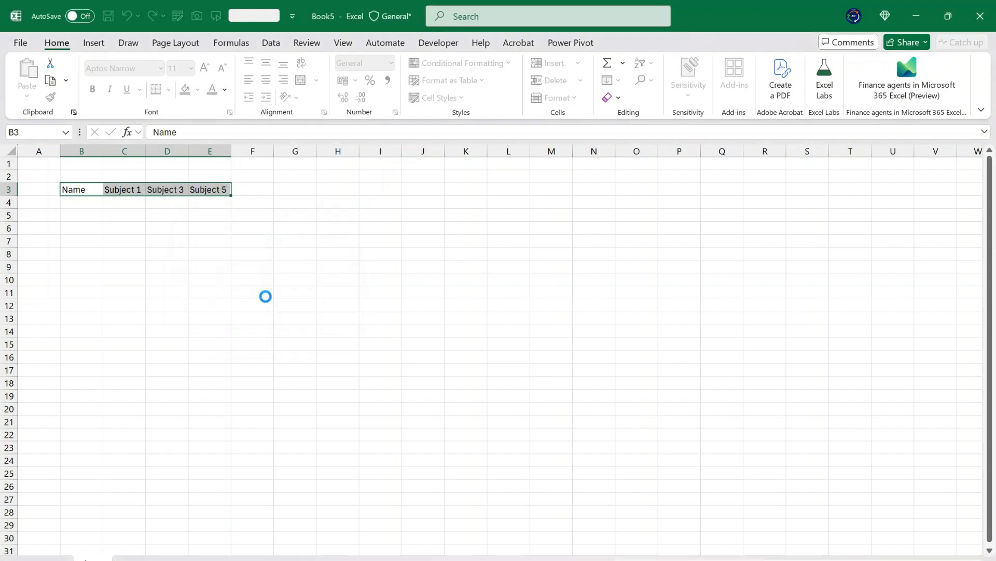
Name the header table Data and save the workbook as Template in the Consolidate folder.
left_click(260, 16)
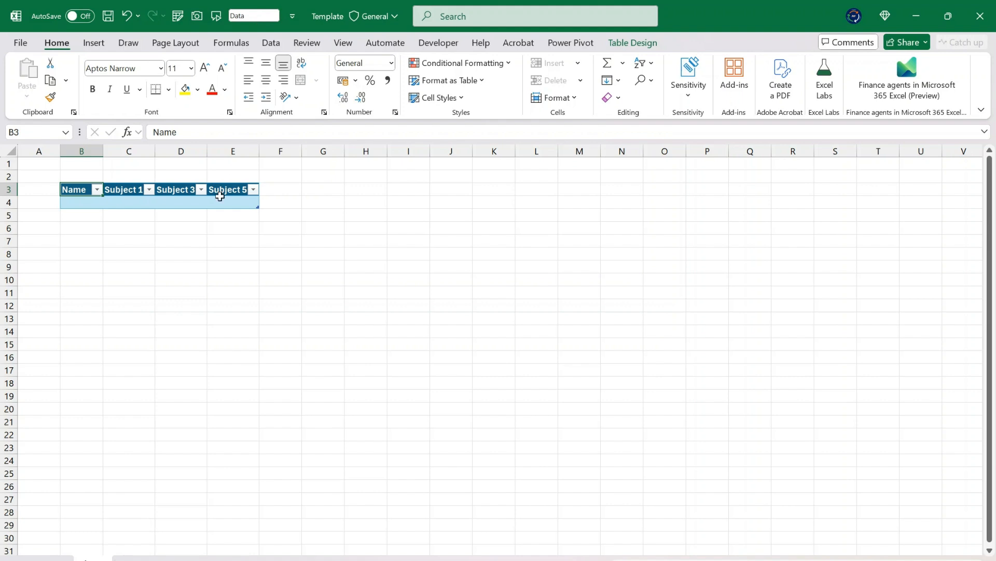
left_click(205, 216)
left_click(97, 206)
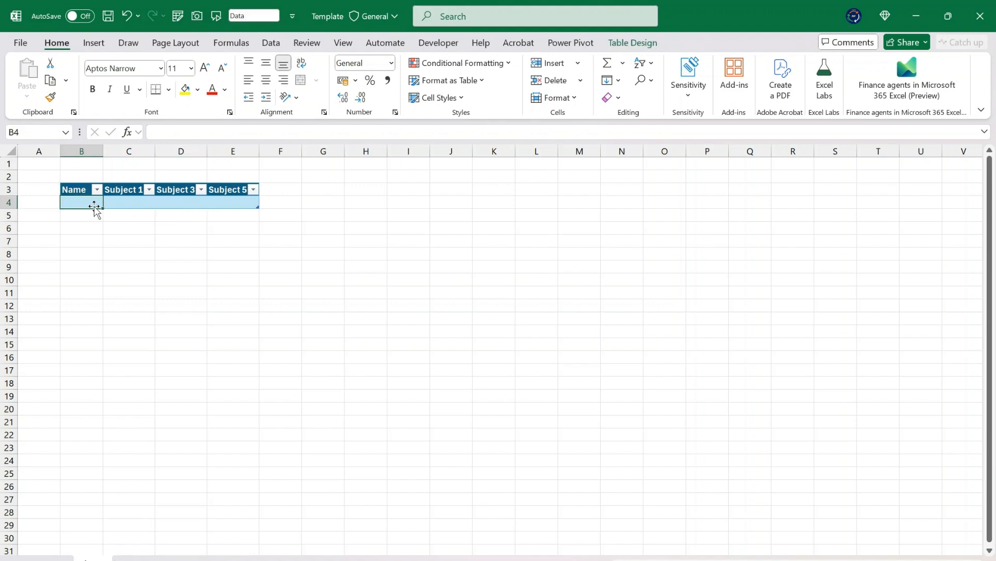
key("ctrl+s")
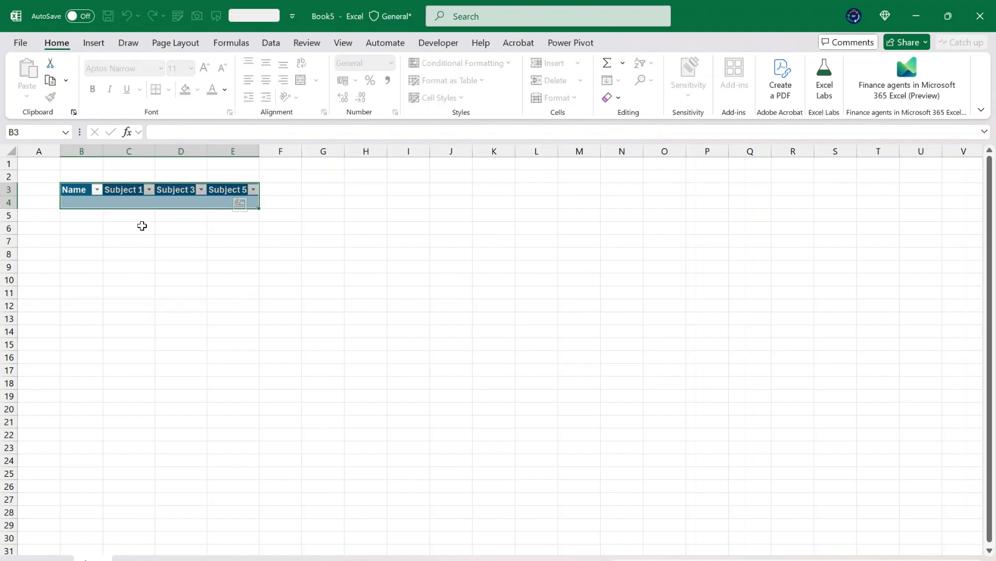
left_click(99, 206)
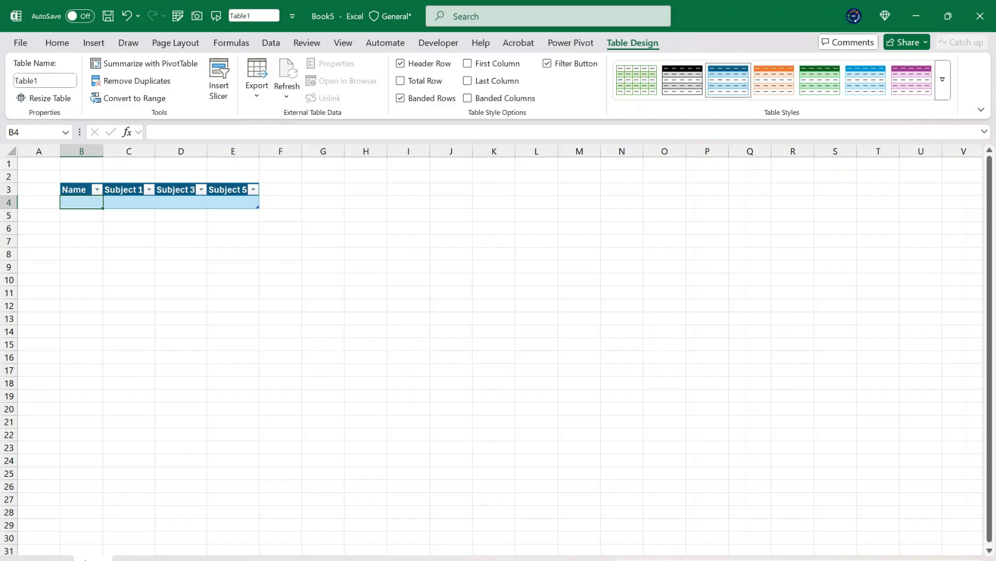
key("alt+Tab")
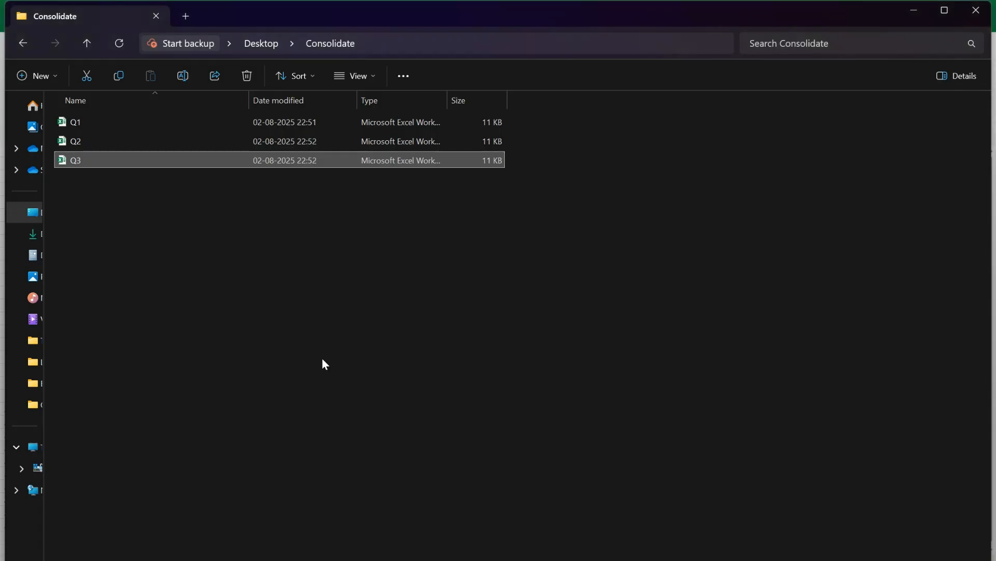
left_click(104, 179)
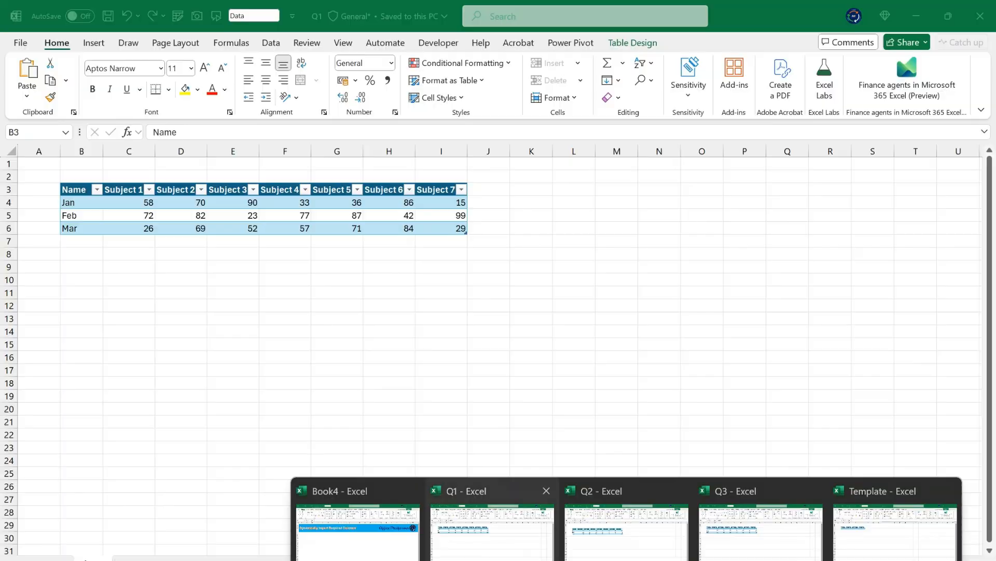
Examine the Subject 1, Subject 3 and Subject 5 columns of the table in the Q1 workbook.
left_click(493, 519)
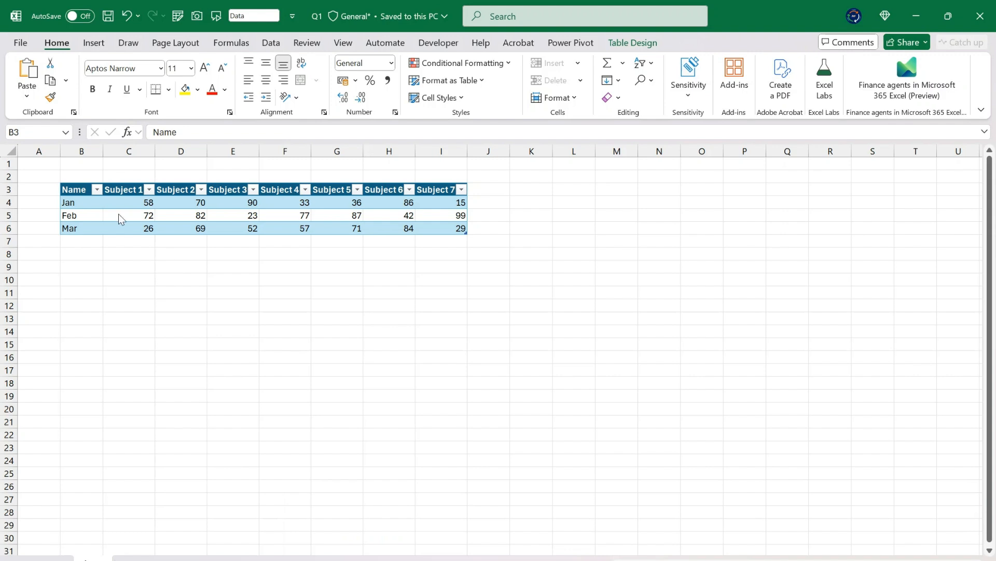
left_click(137, 191)
left_click(227, 188)
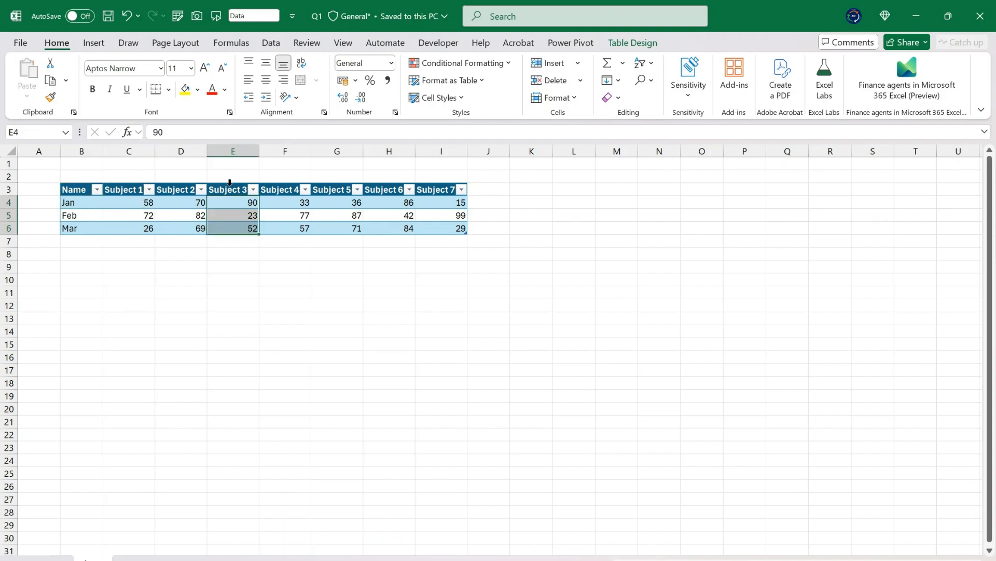
left_click(346, 191)
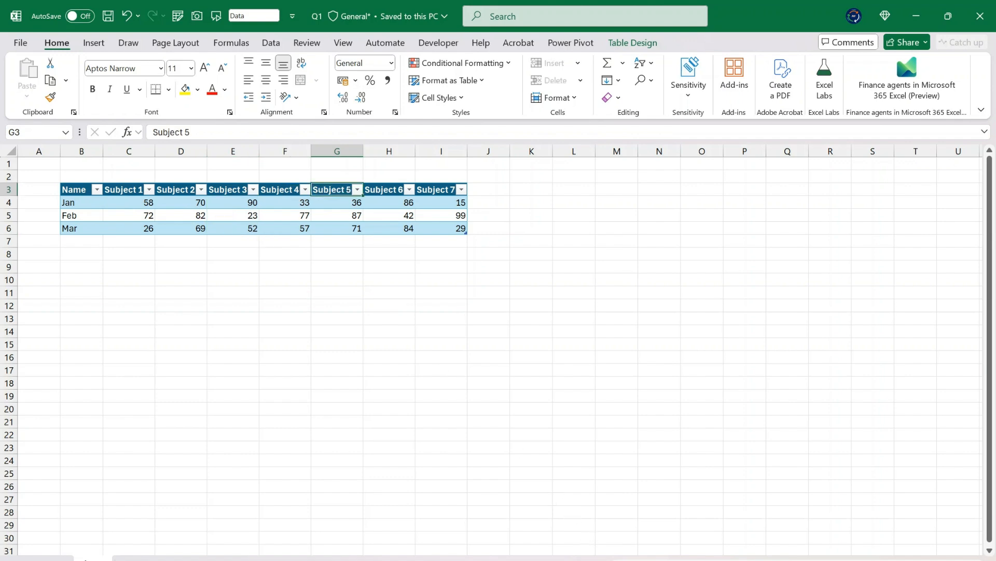
Check the header table in the Template workbook and close that workbook.
mouse_move(626, 558)
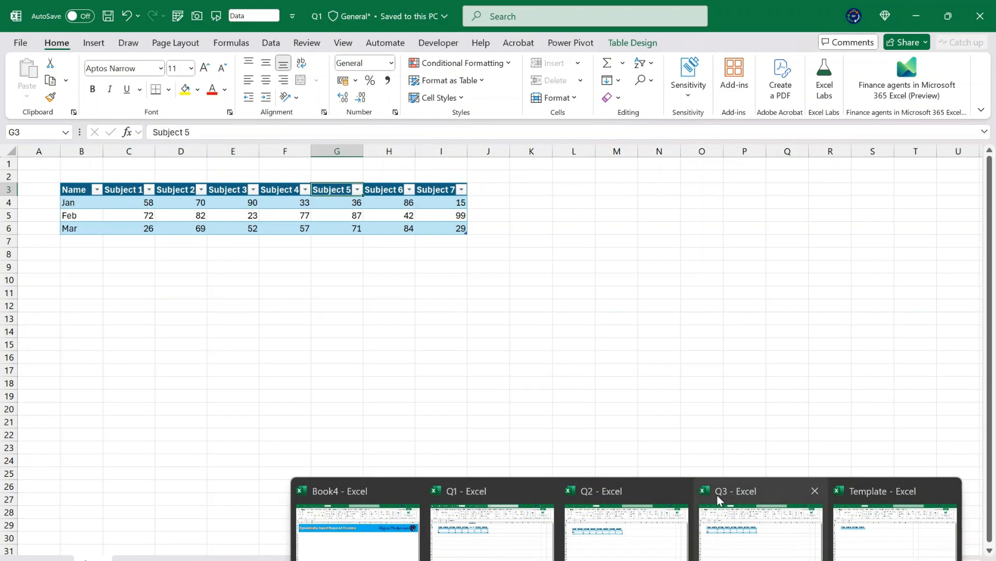
left_click(931, 532)
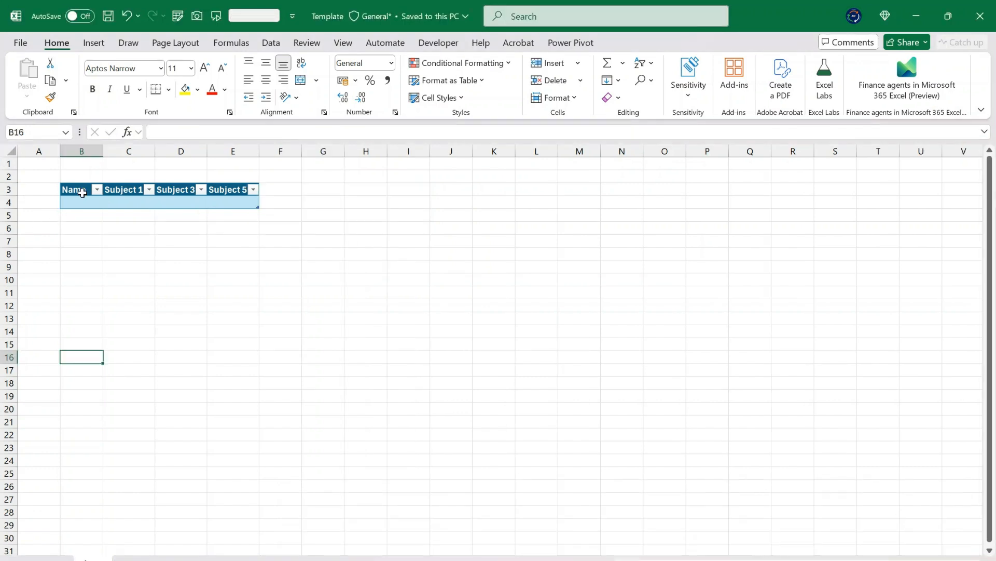
left_click(82, 192)
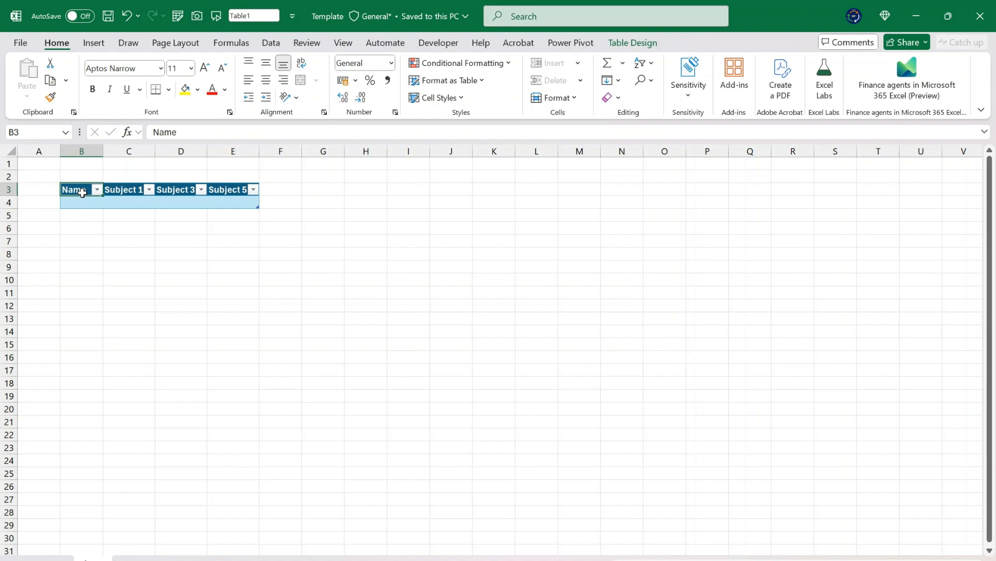
key("ctrl+w")
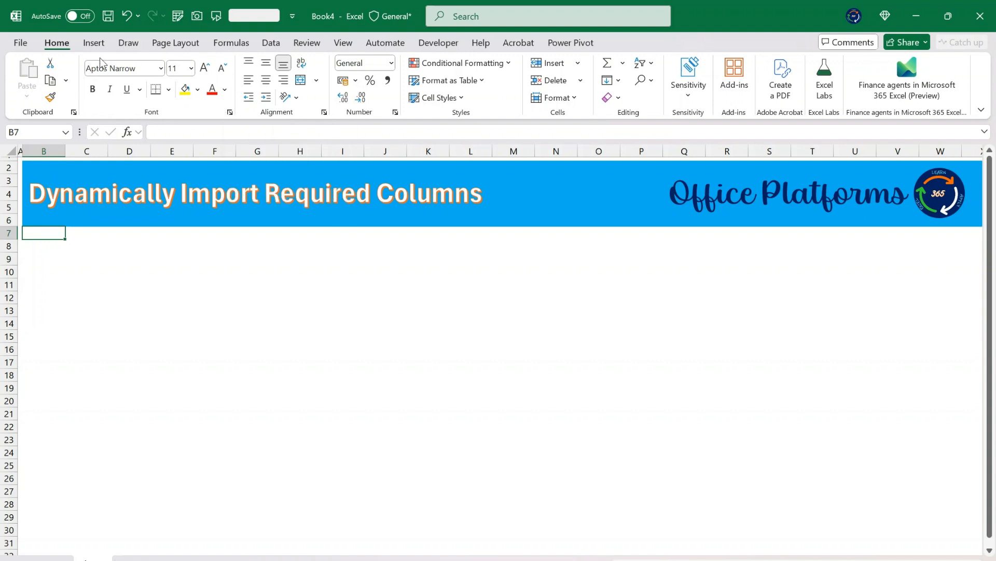
Get data from the Consolidate folder and open its file list in the Power Query Editor.
left_click(278, 46)
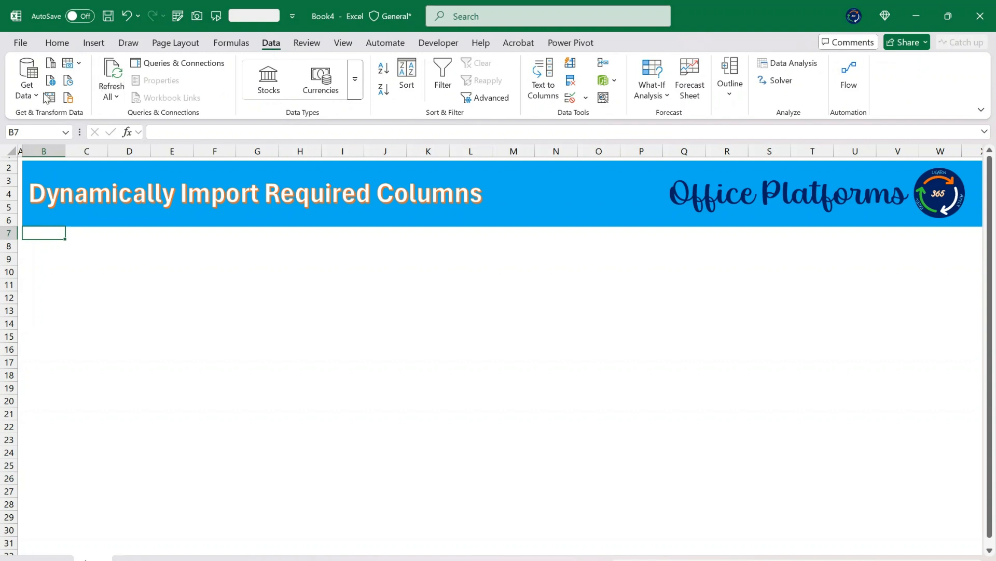
left_click(29, 93)
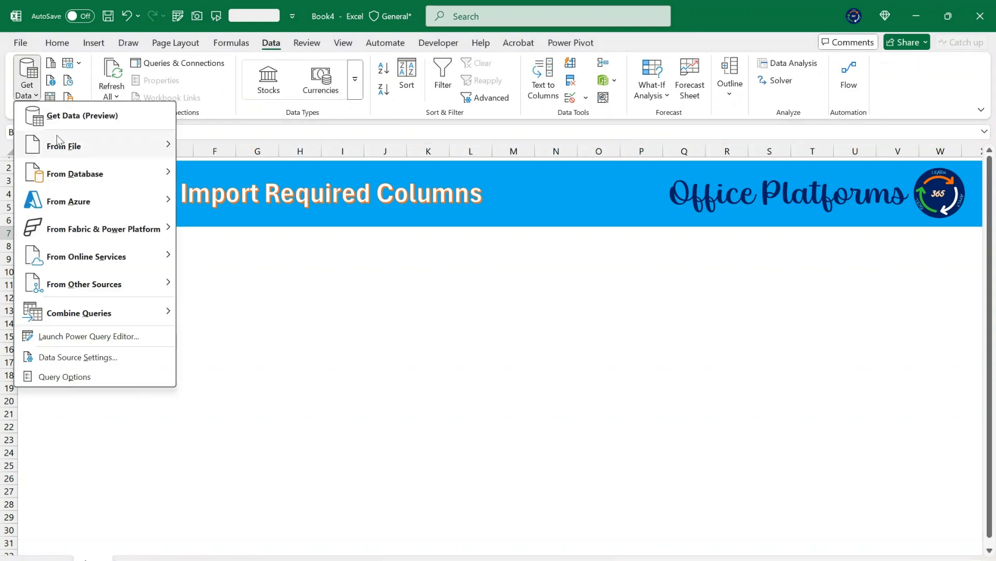
mouse_move(65, 147)
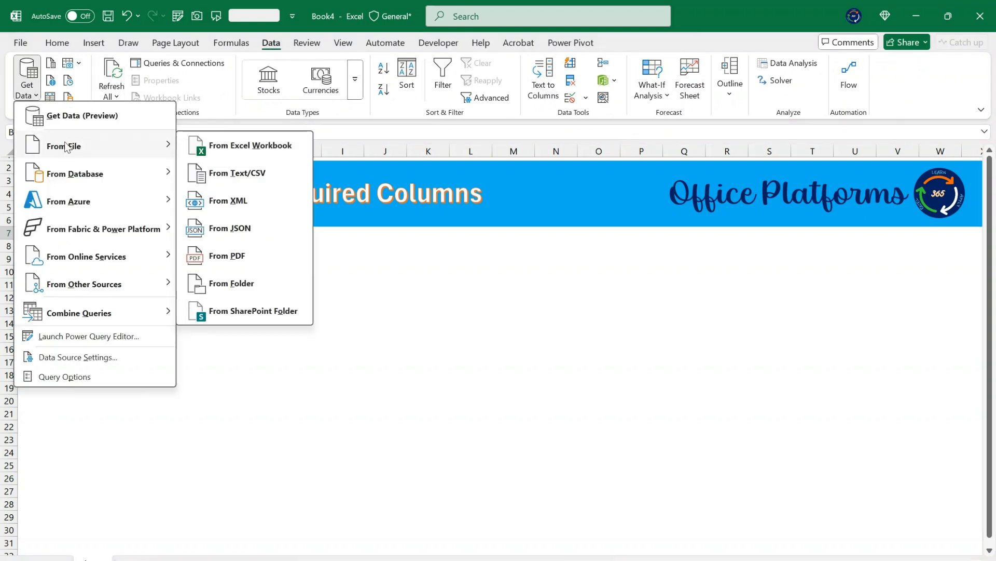
left_click(225, 289)
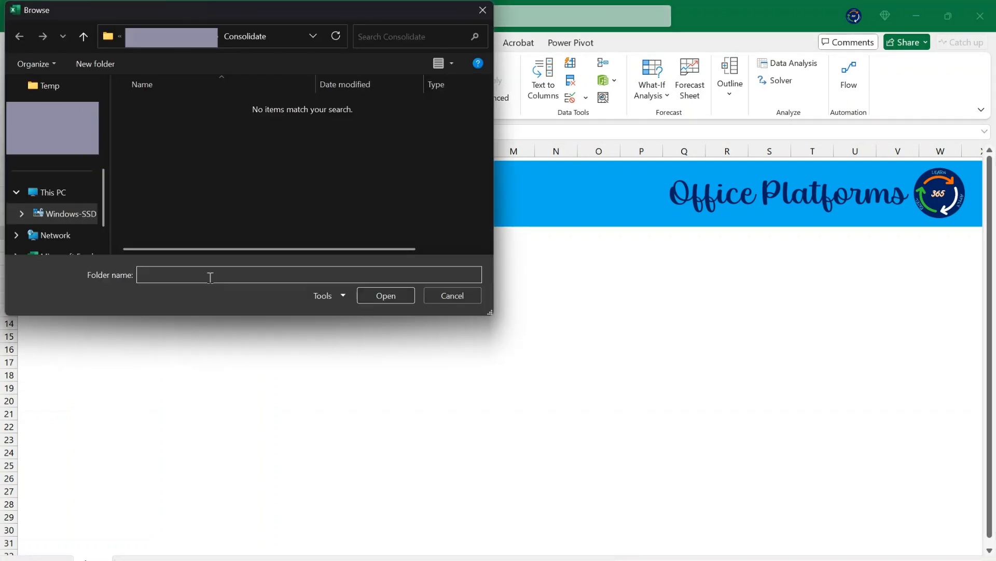
scroll(61, 203, "down", 1)
scroll(61, 205, "up", 1)
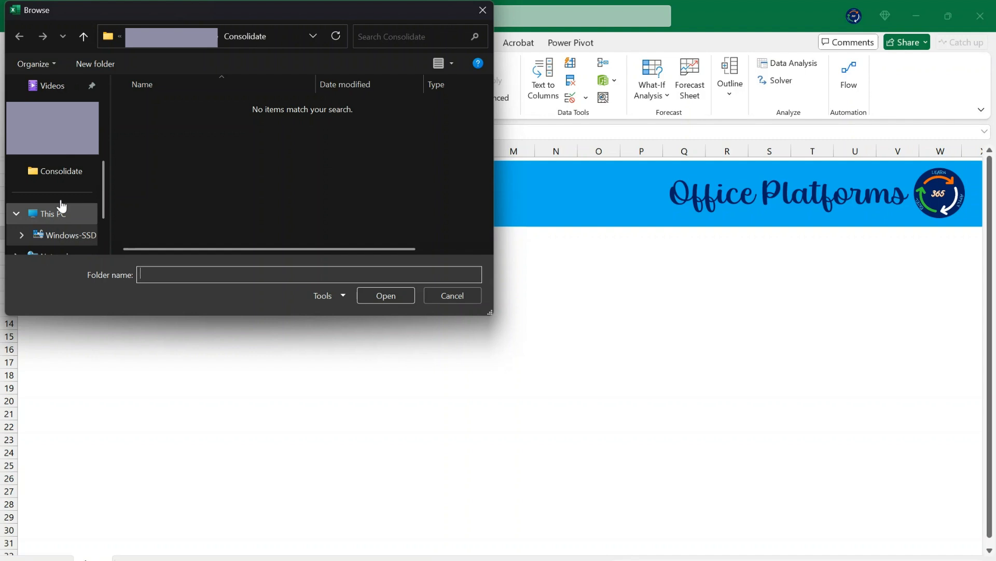
left_click(58, 175)
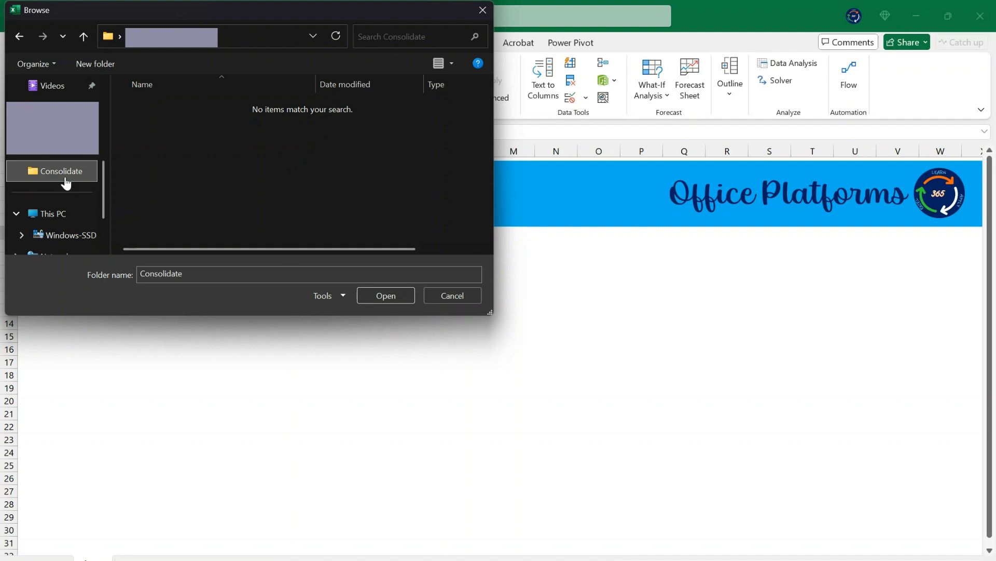
left_click(386, 295)
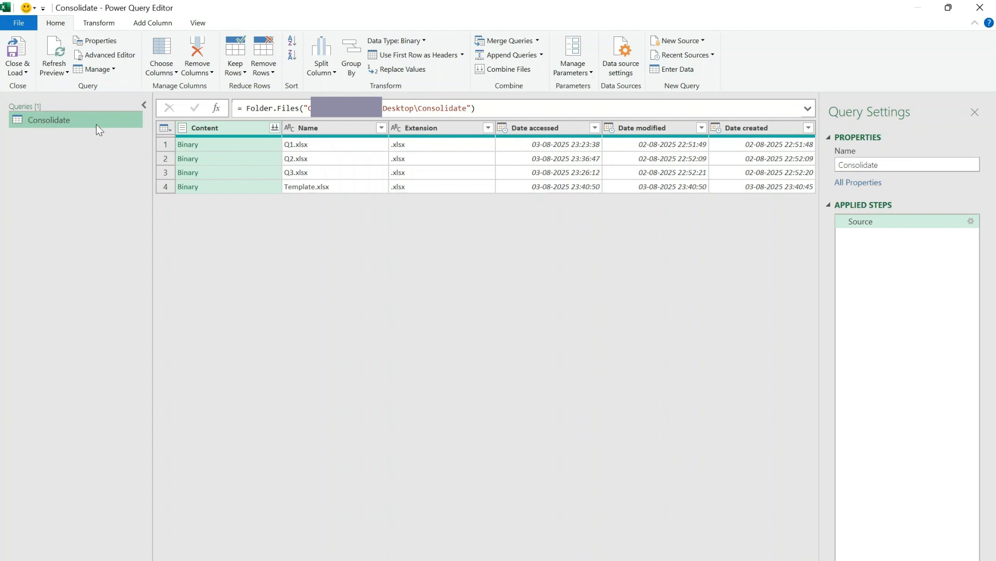
Combine the folder's files using Template.xlsx as the sample file and the Data table as the object to extract.
left_click(275, 129)
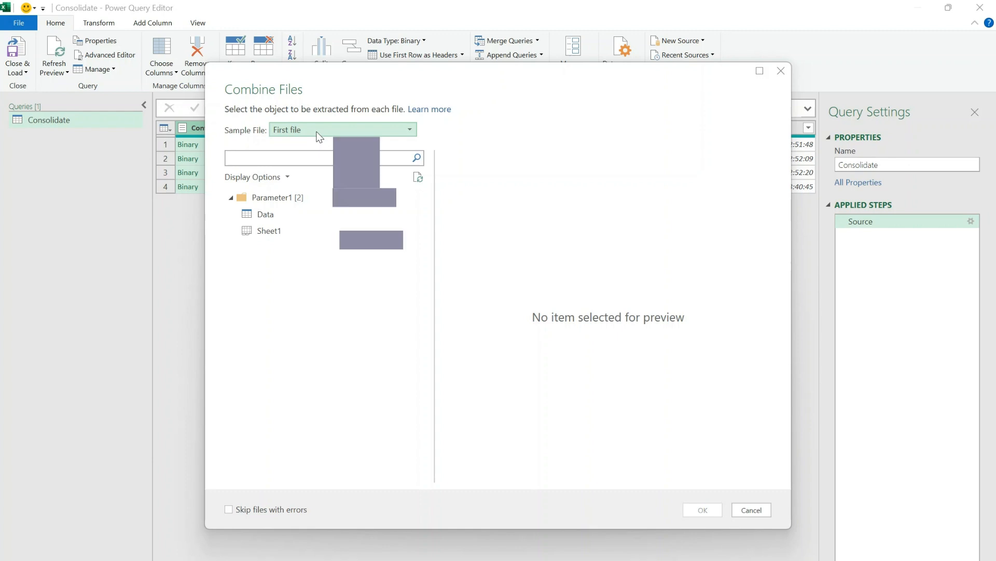
left_click(319, 136)
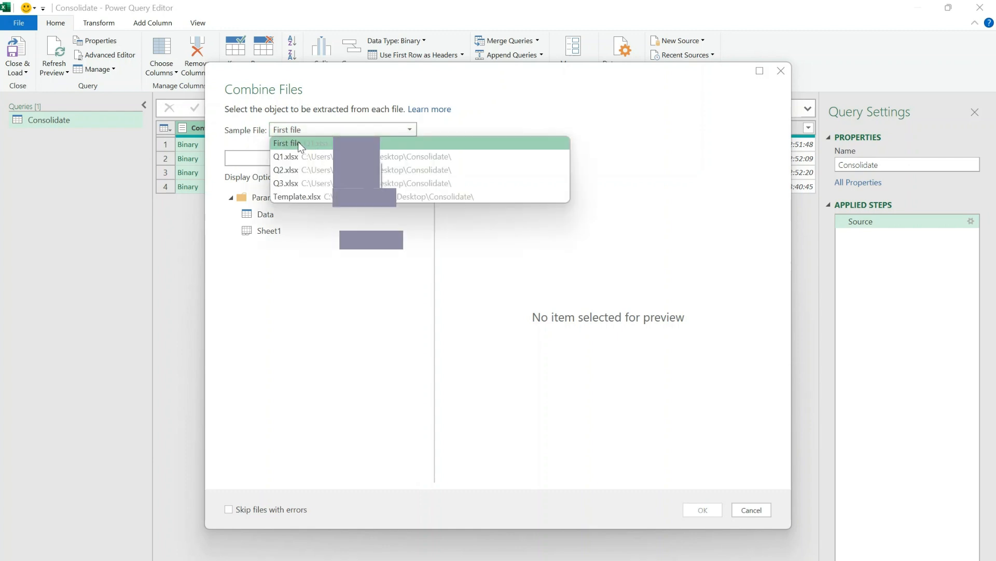
left_click(307, 200)
left_click(274, 216)
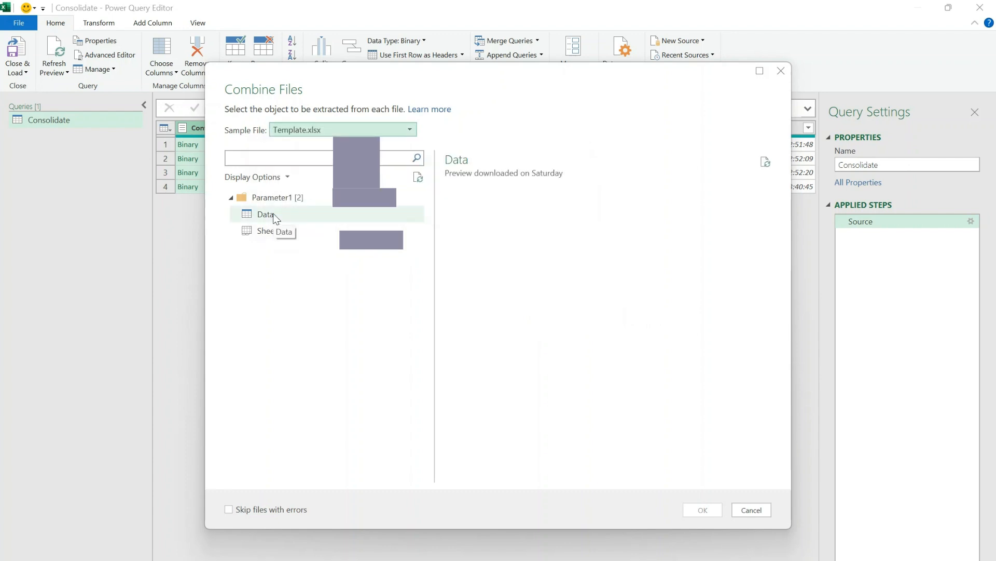
left_click(273, 213)
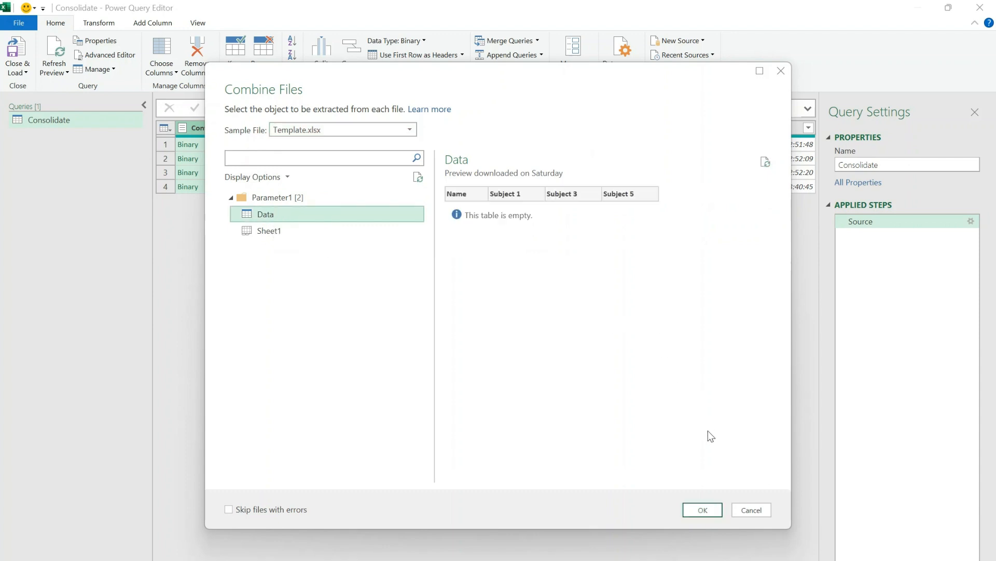
left_click(703, 510)
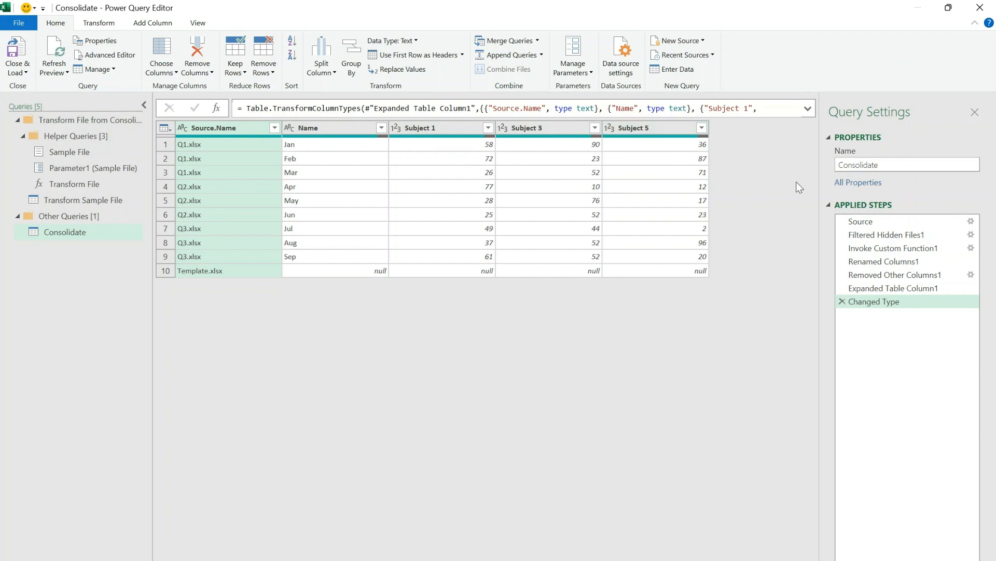
Review the Changed Type line in the Consolidate query's code and delete the Changed Type step from the query.
left_click(121, 60)
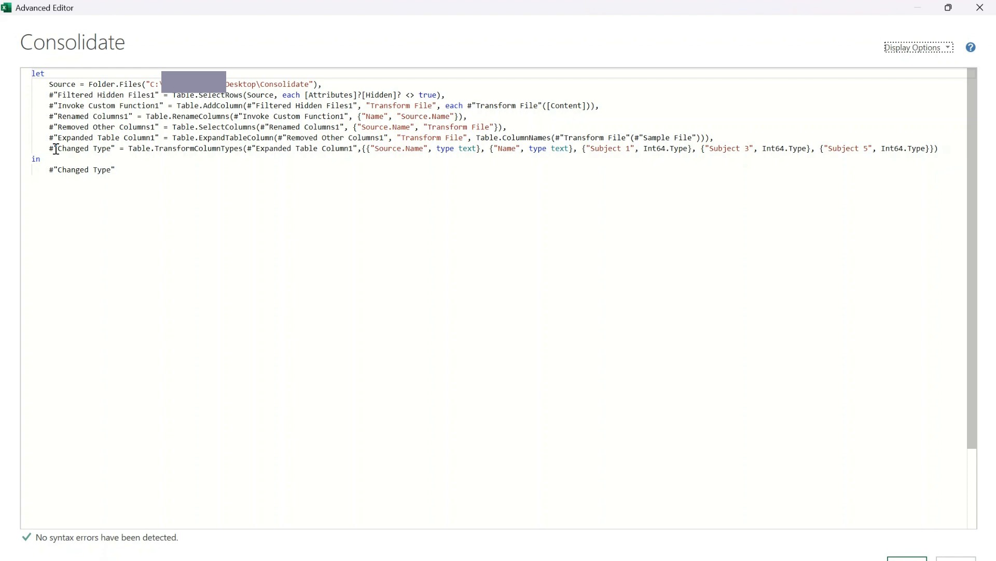
left_click_drag(56, 150, 846, 155)
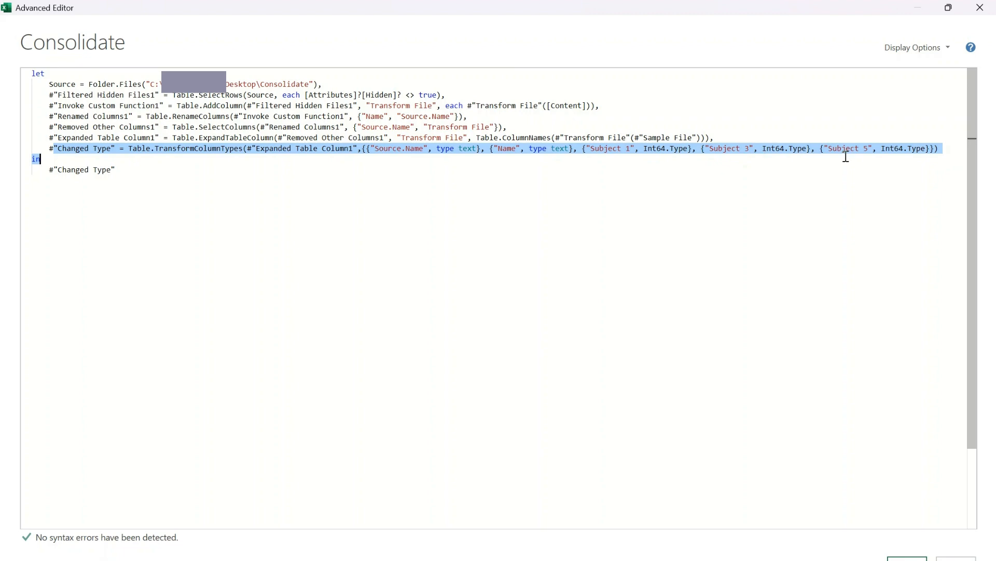
left_click(921, 551)
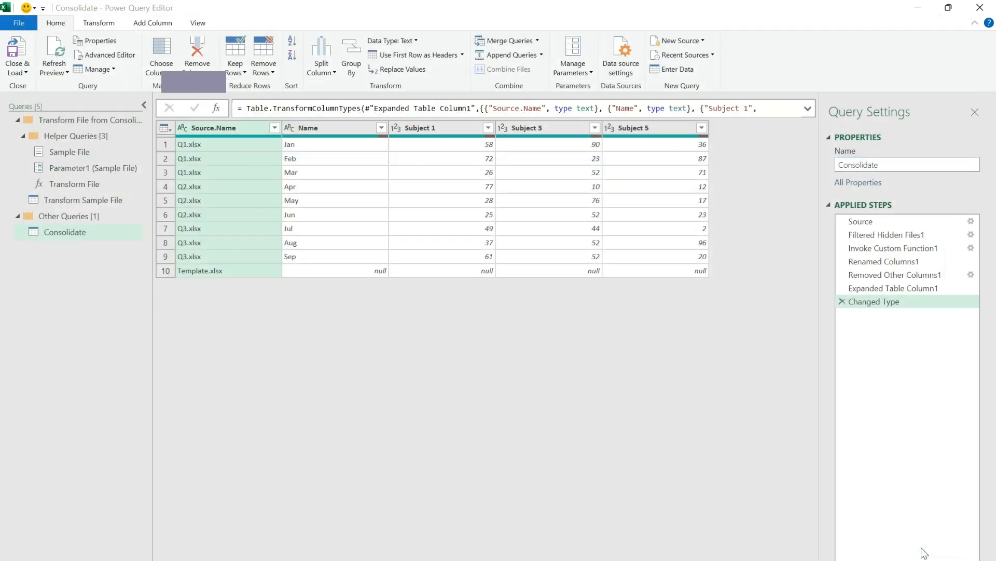
left_click(842, 302)
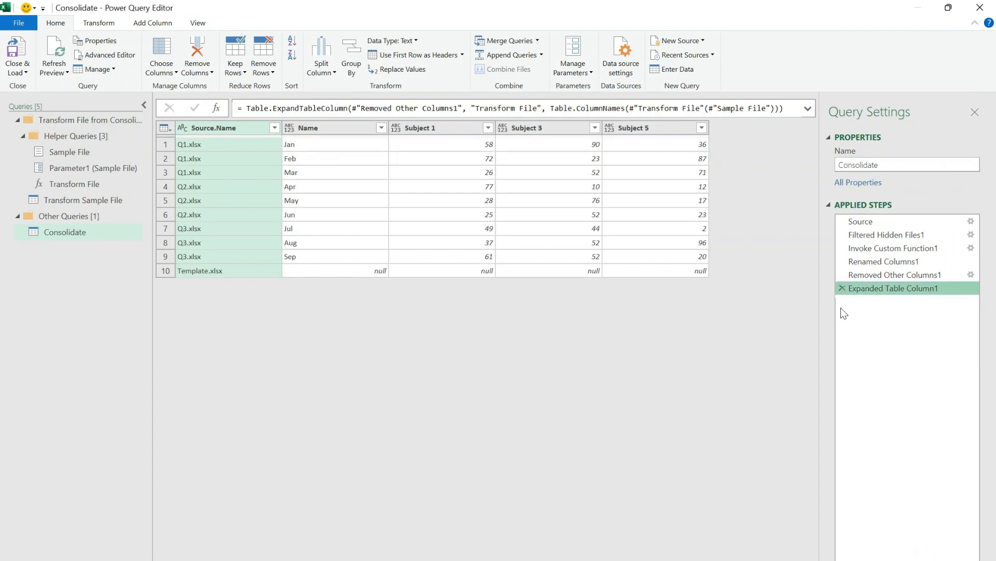
Review the Consolidate query's code, then load the query as a table into the existing worksheet at cell B8.
left_click(104, 55)
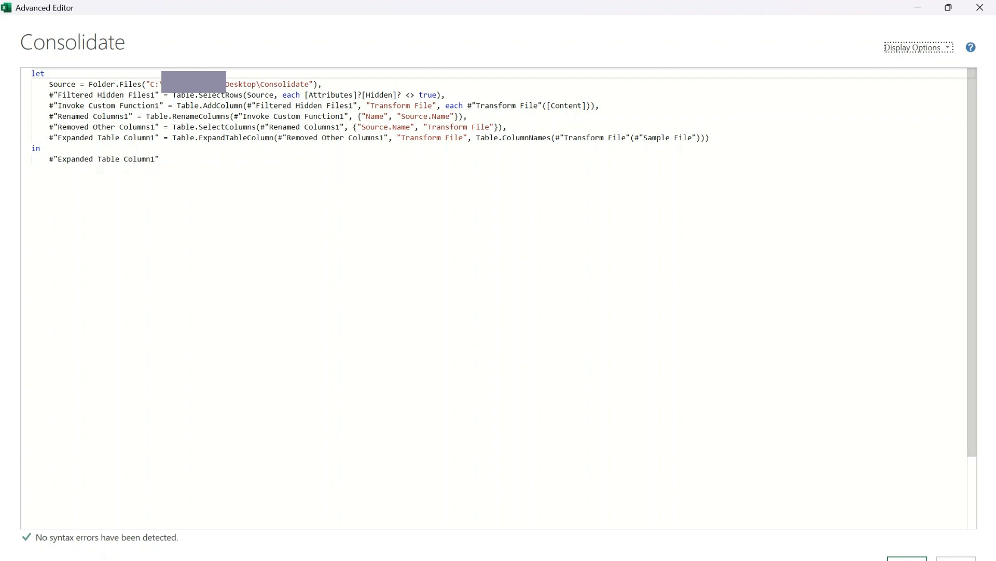
left_click(907, 558)
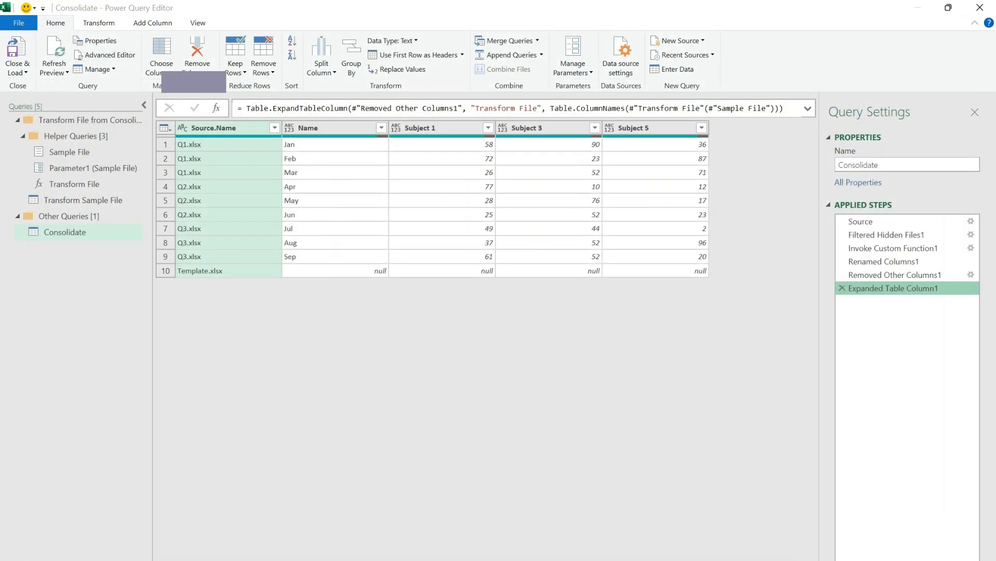
left_click(17, 73)
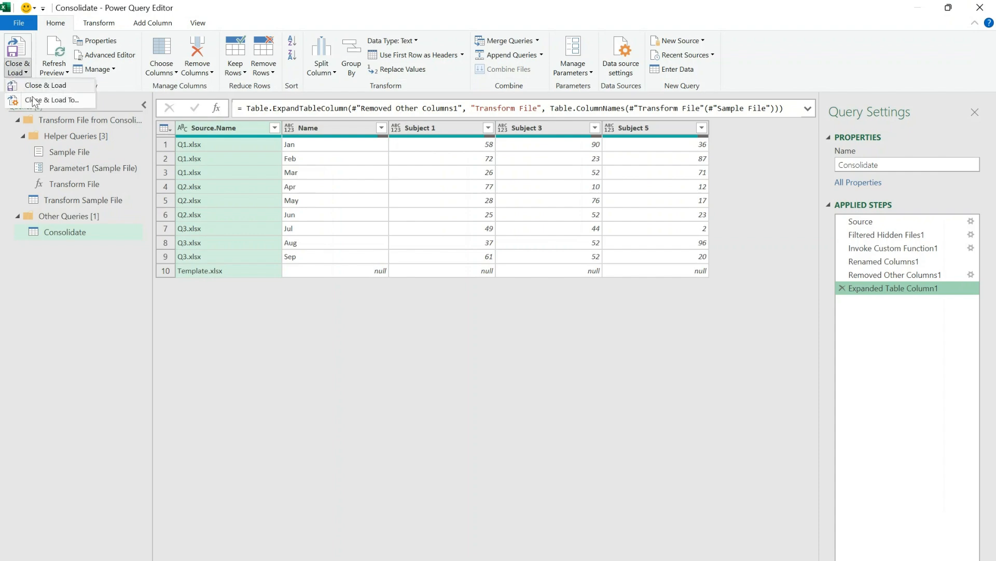
left_click(34, 103)
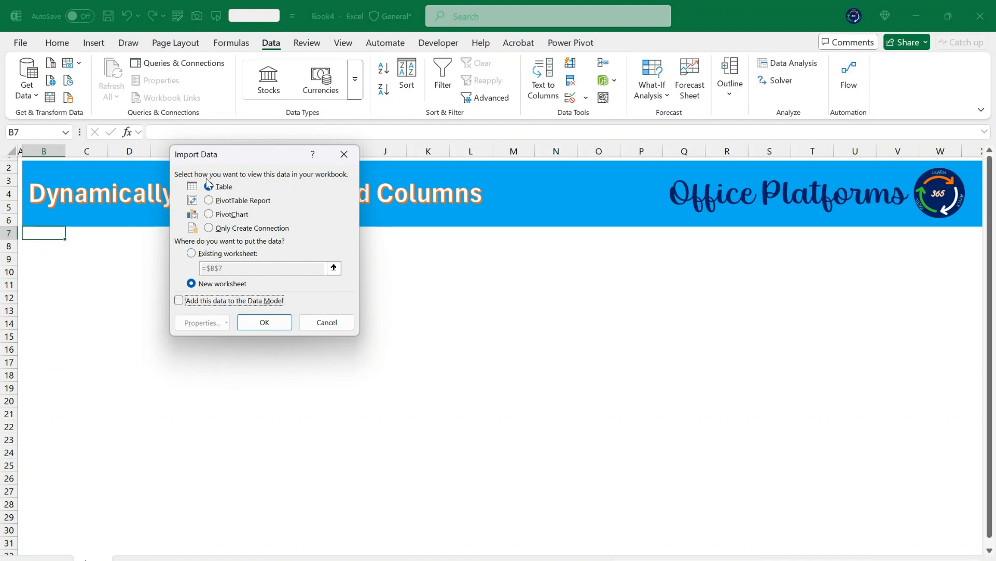
left_click(201, 255)
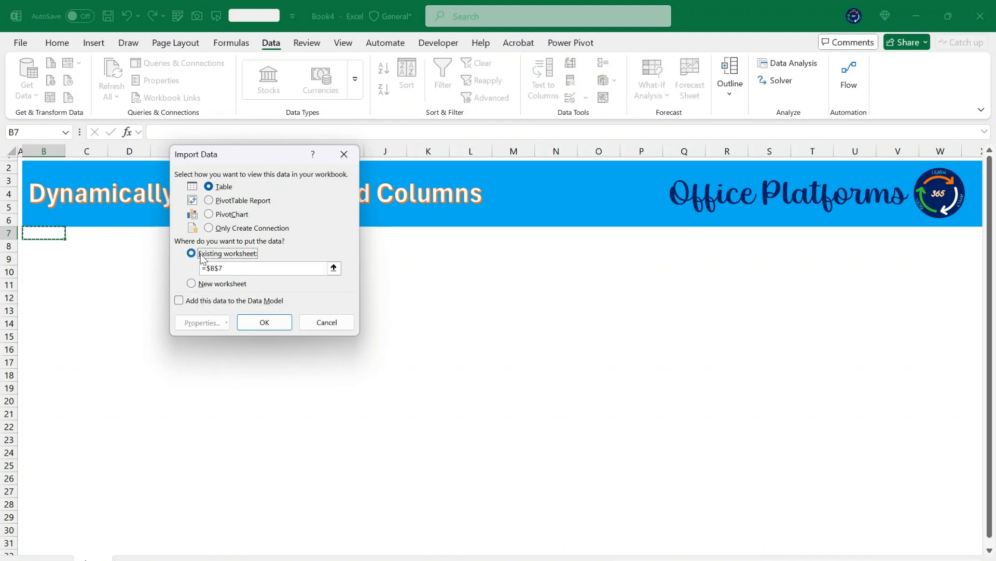
left_click(57, 245)
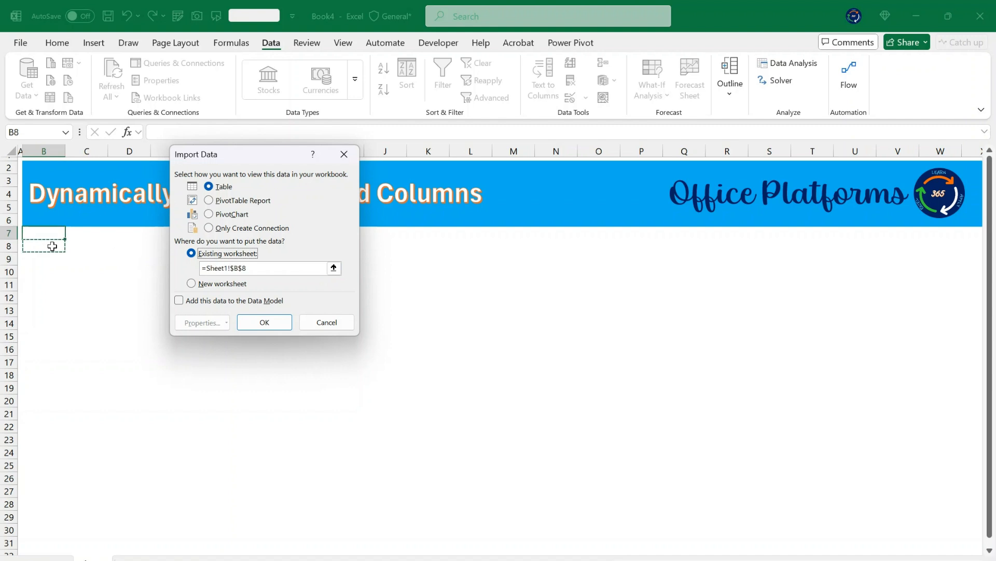
left_click(263, 323)
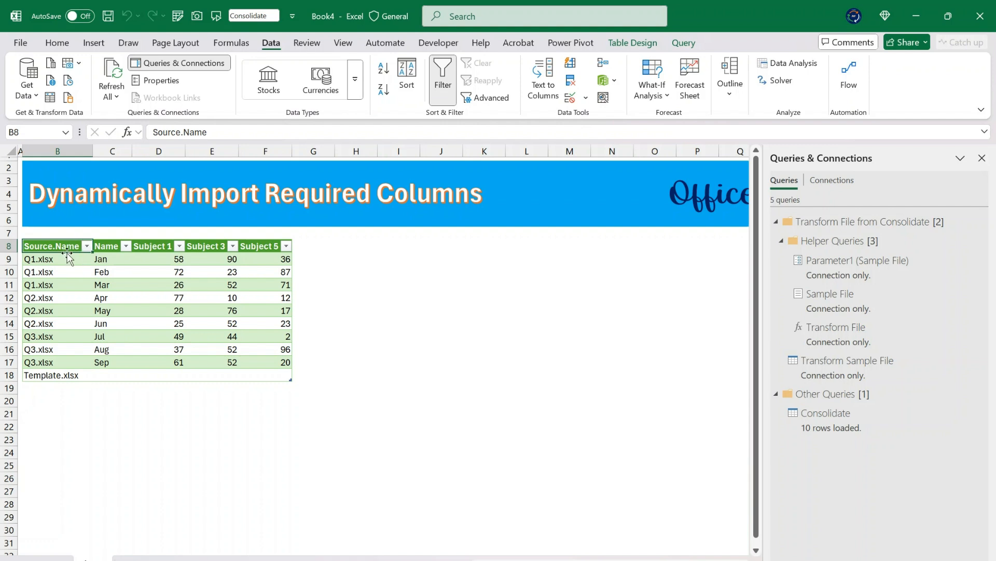
Remove the Source.Name column from the Consolidate query and filter the null entries out of the Name column.
left_click_drag(66, 249, 70, 374)
left_click(70, 374)
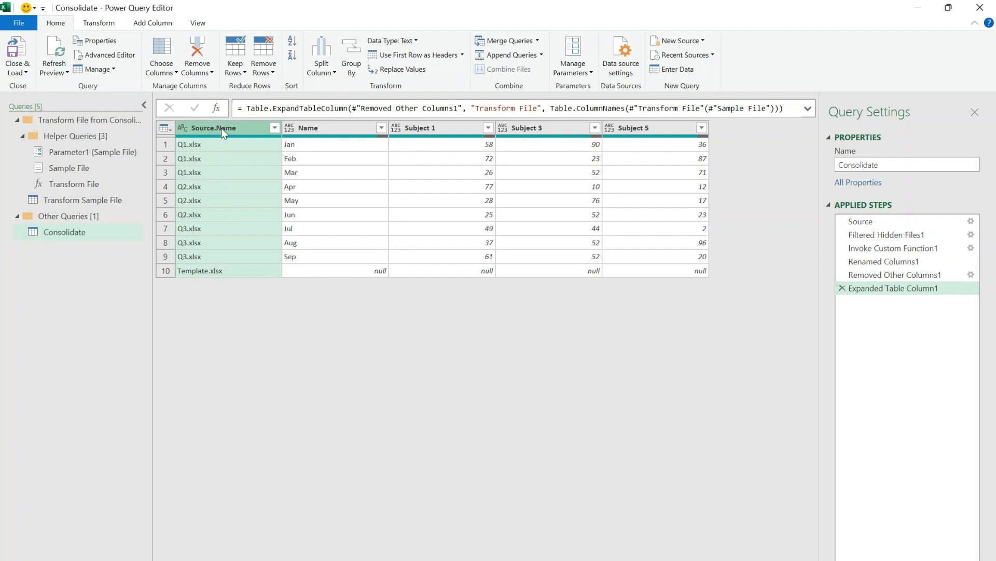
right_click(221, 128)
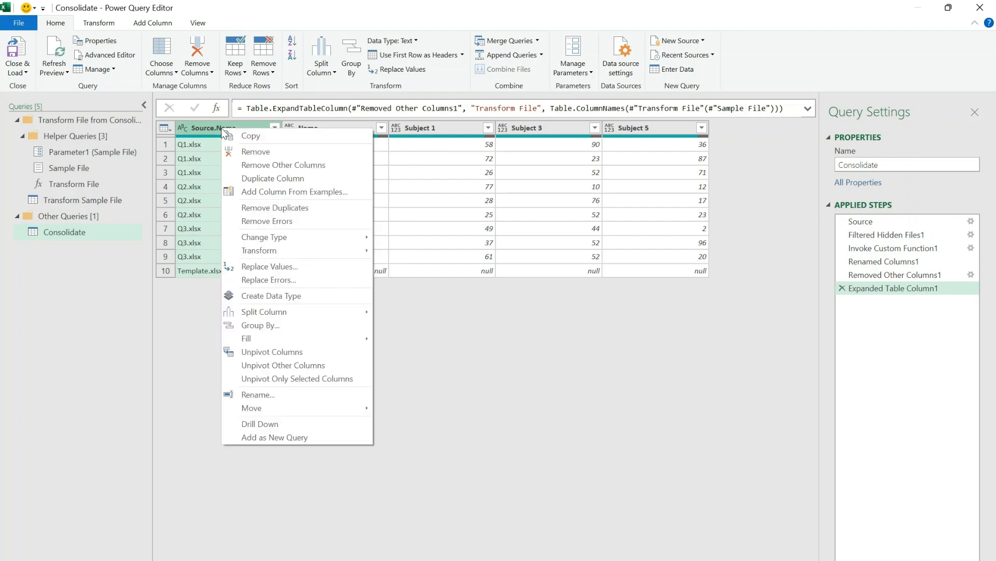
left_click(256, 149)
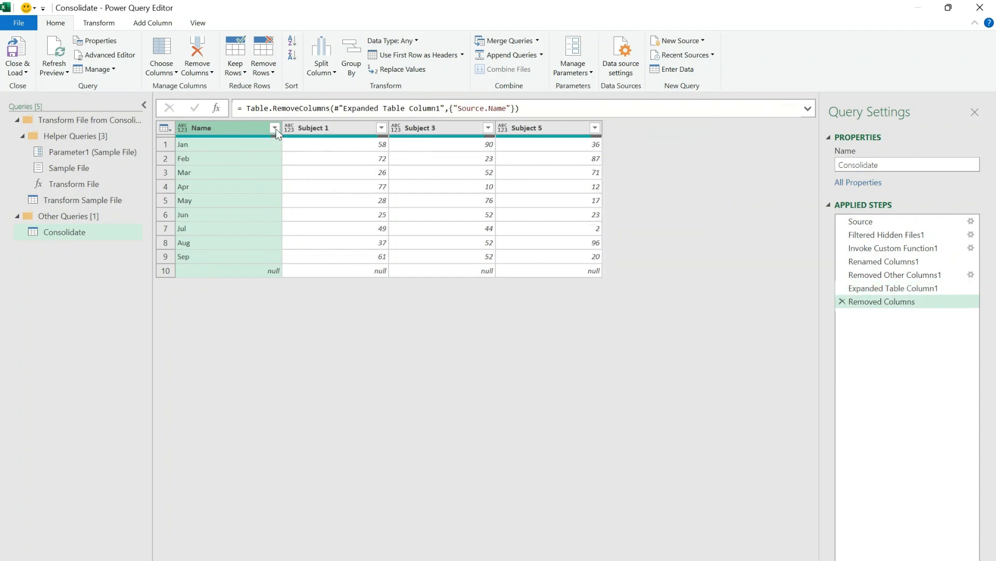
left_click(274, 128)
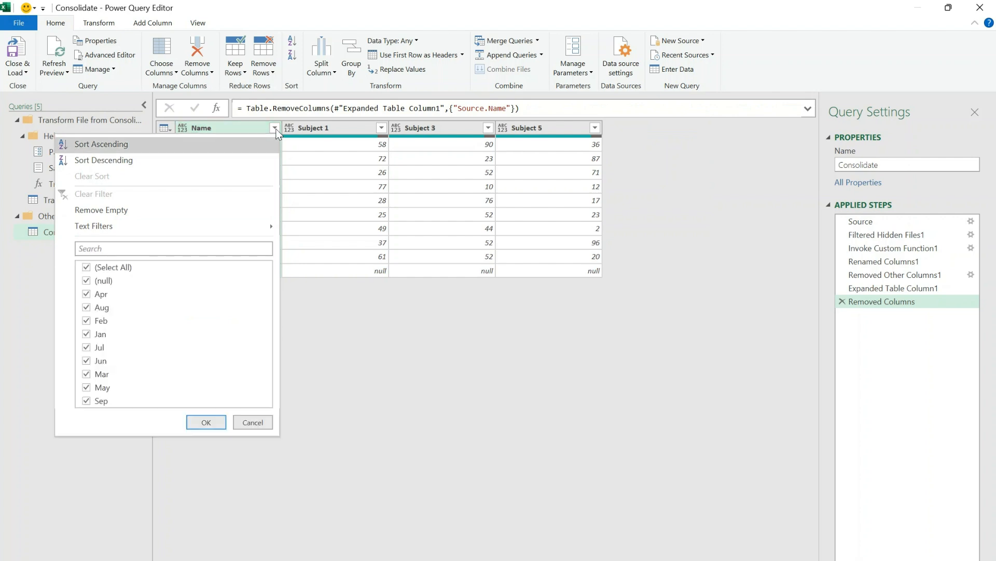
left_click(87, 280)
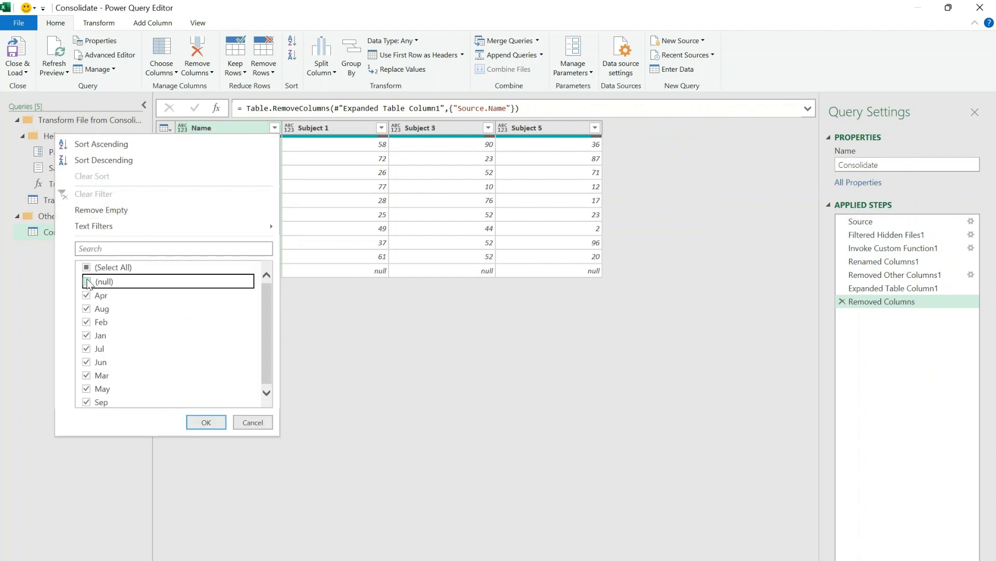
left_click(197, 423)
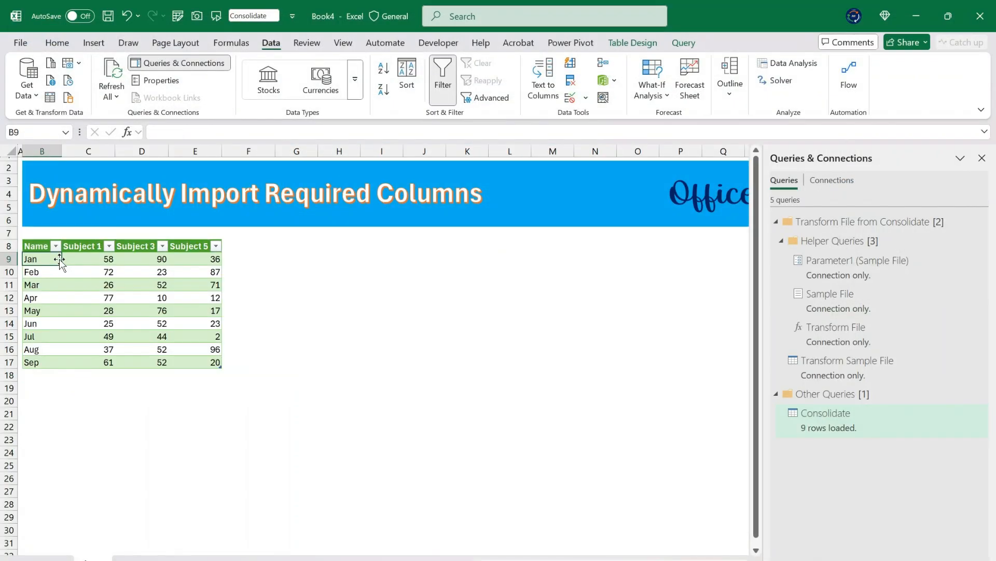
Open the Template workbook from the source folder.
left_click(46, 249)
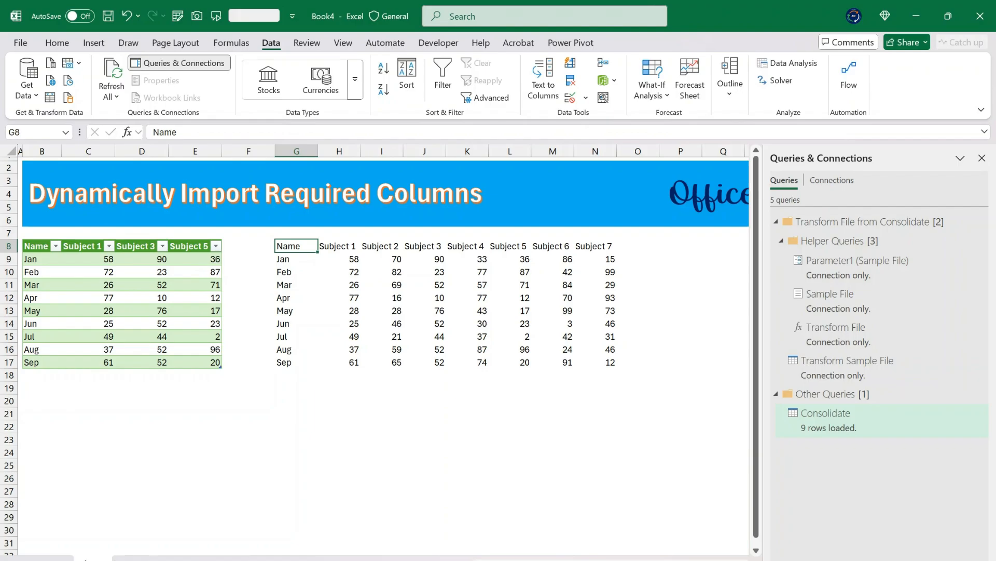
left_click(292, 559)
double_click(114, 181)
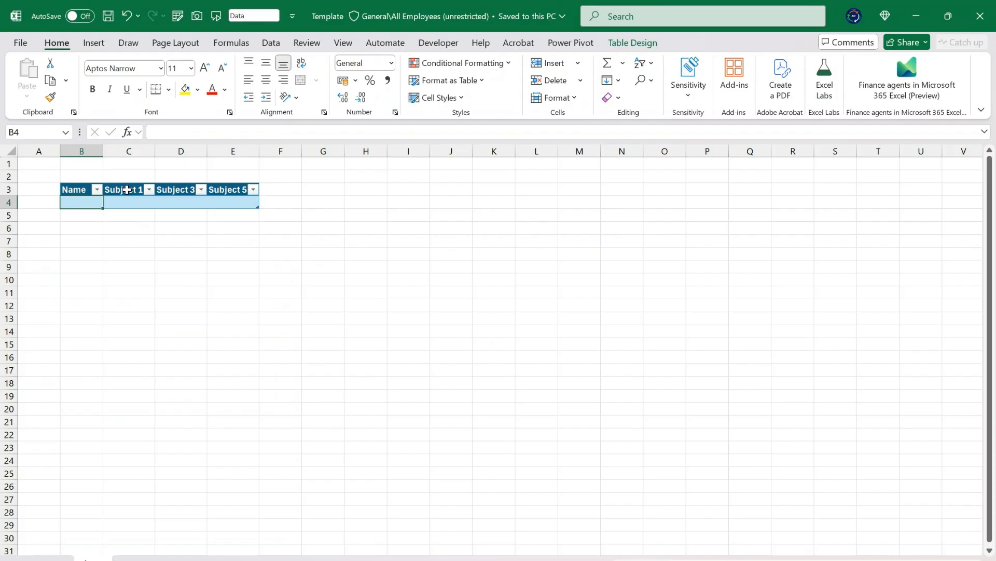
Rename the Template table's Subject 1 header as Subject 6 and its Subject 3 header as Subject 2.
left_click(136, 190)
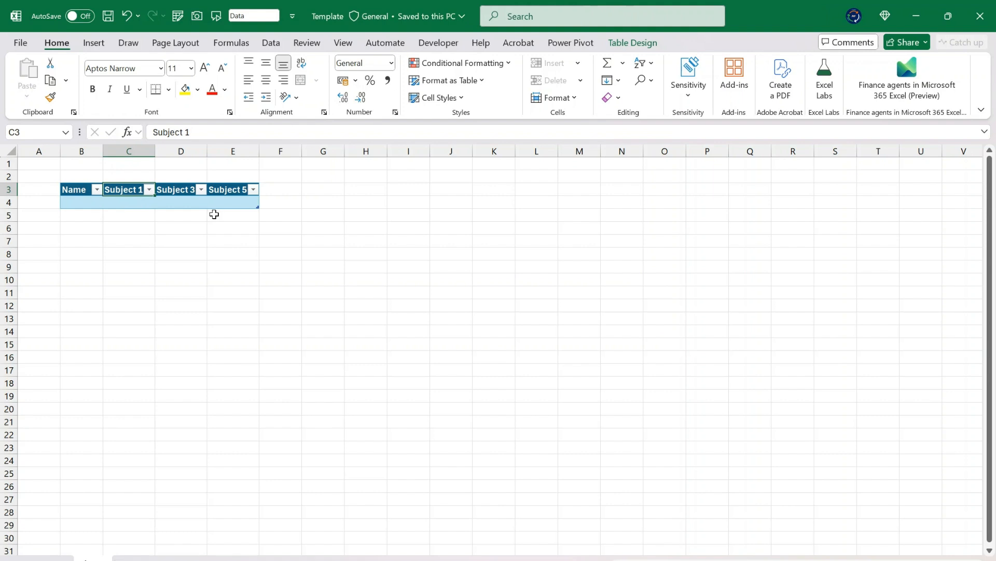
left_click(226, 133)
key("BackSpace")
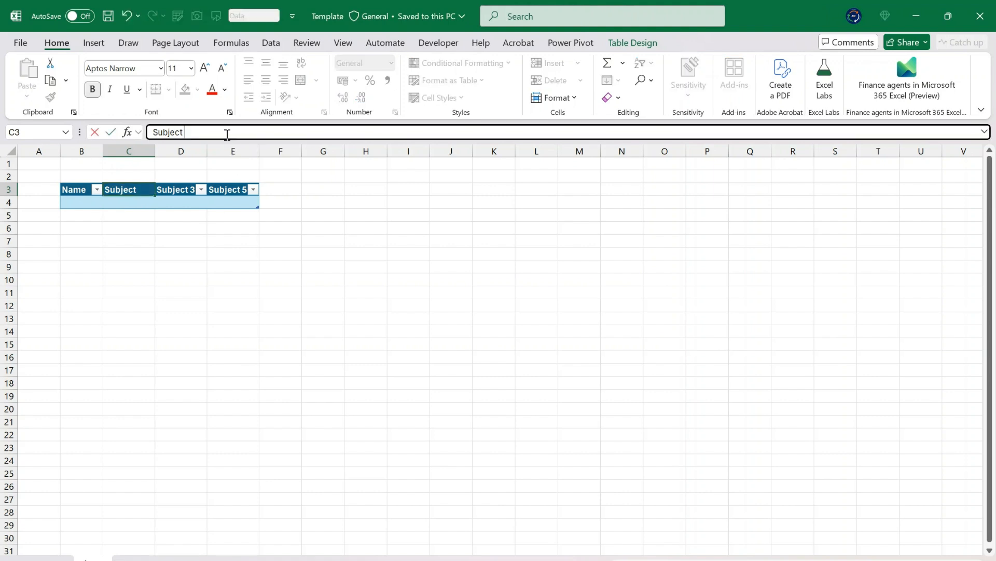
key("Tab")
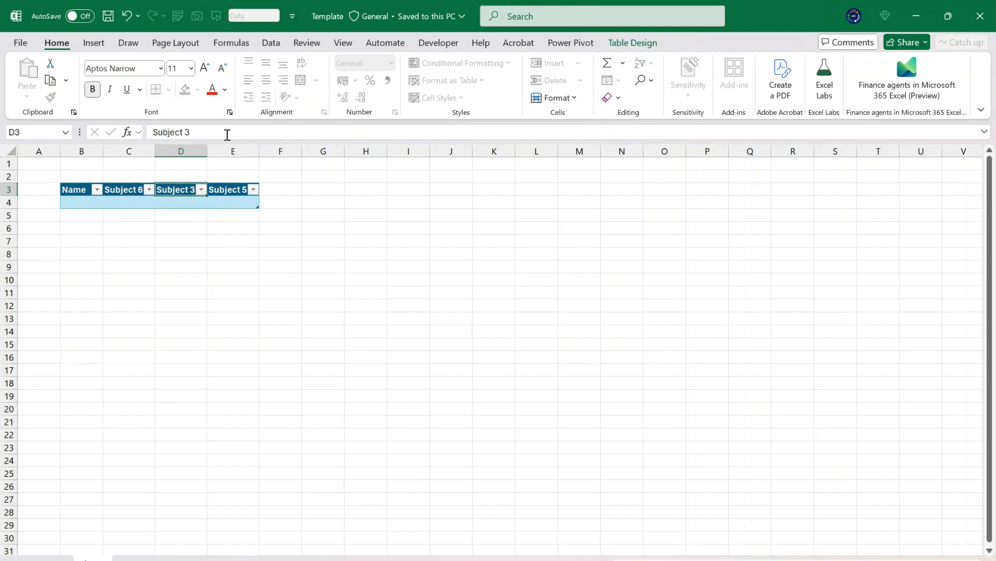
left_click(227, 135)
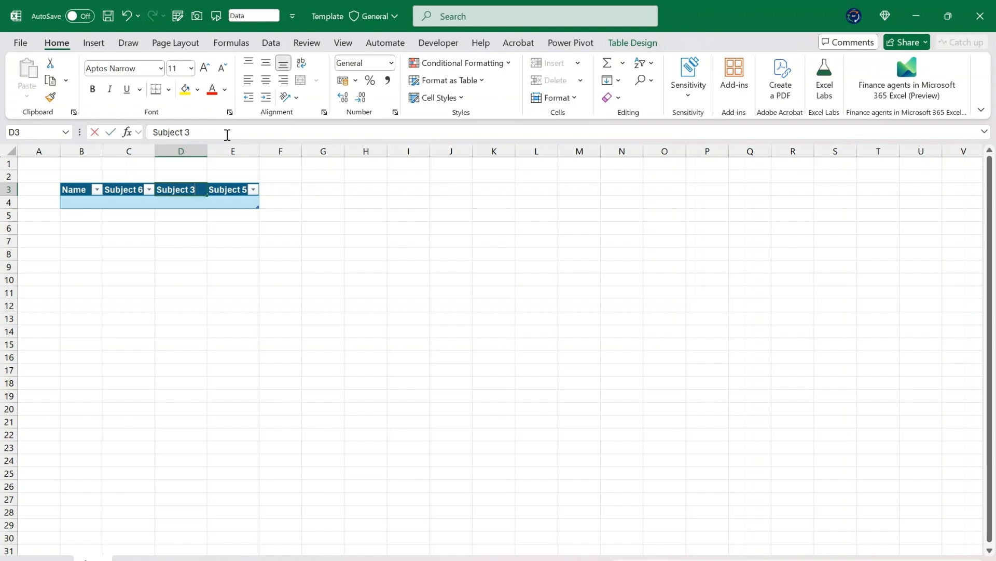
key("BackSpace")
key("Tab")
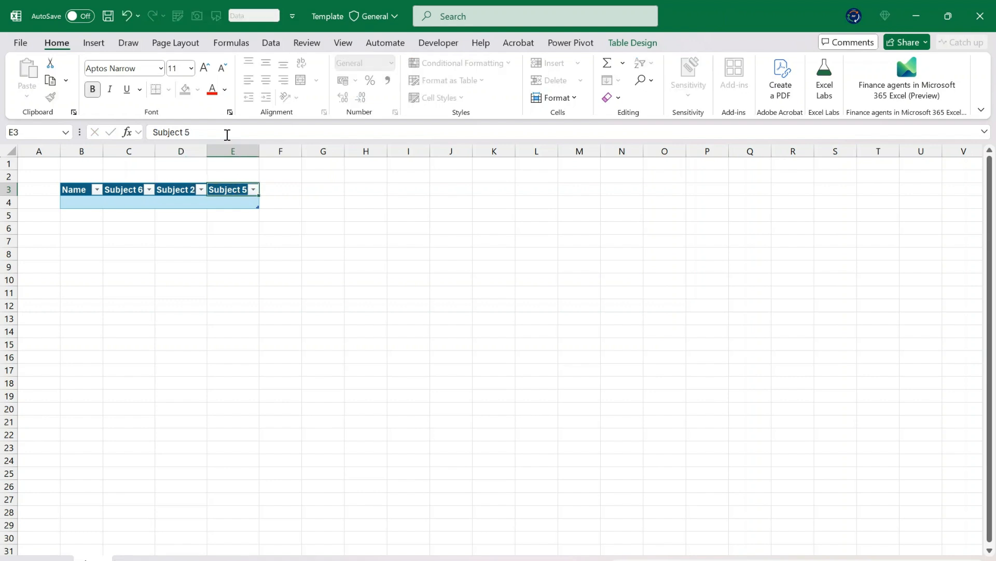
Rename the Template table's Subject 5 header as Subject 4, then save and close the workbook.
key("BackSpace")
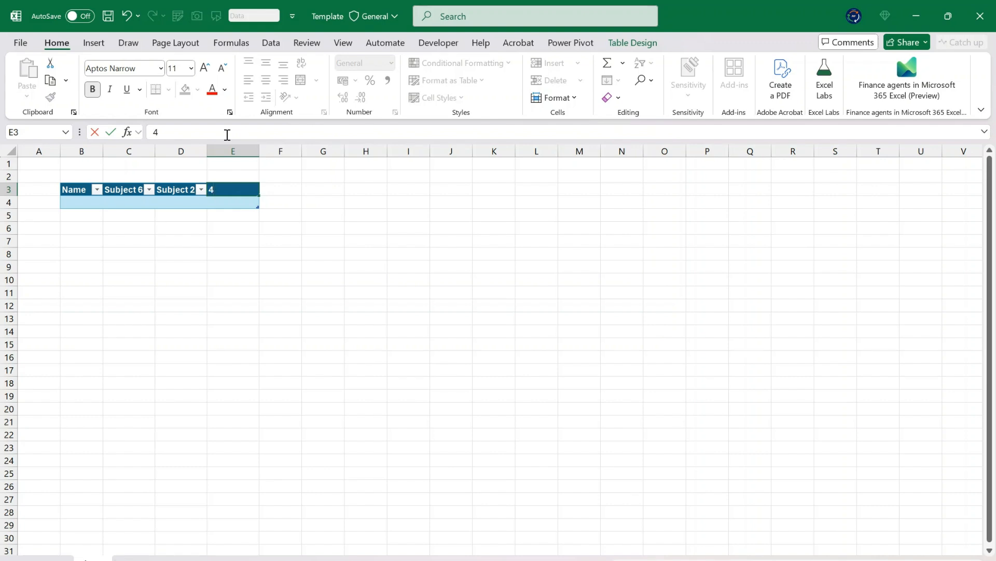
key("Escape")
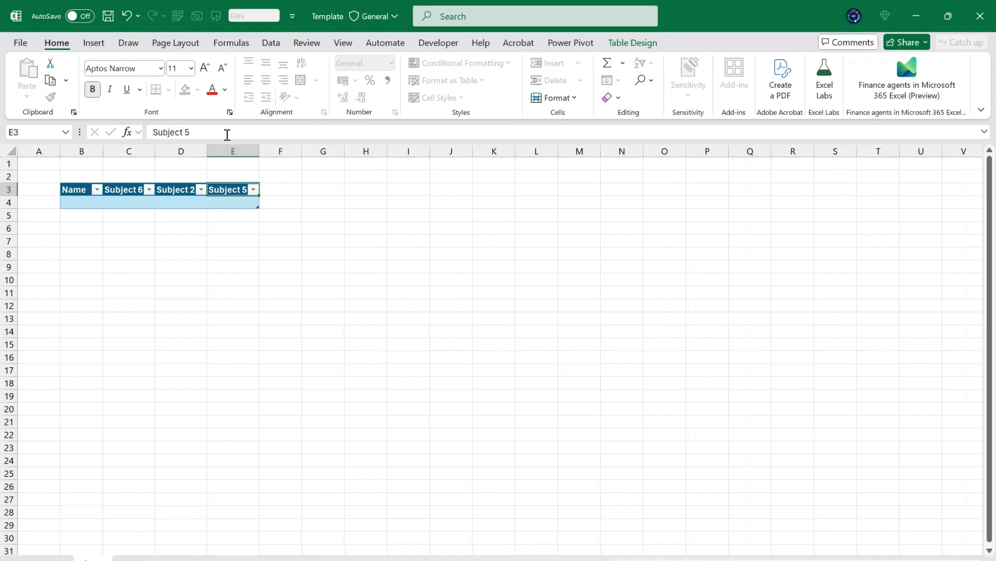
left_click(227, 135)
key("BackSpace")
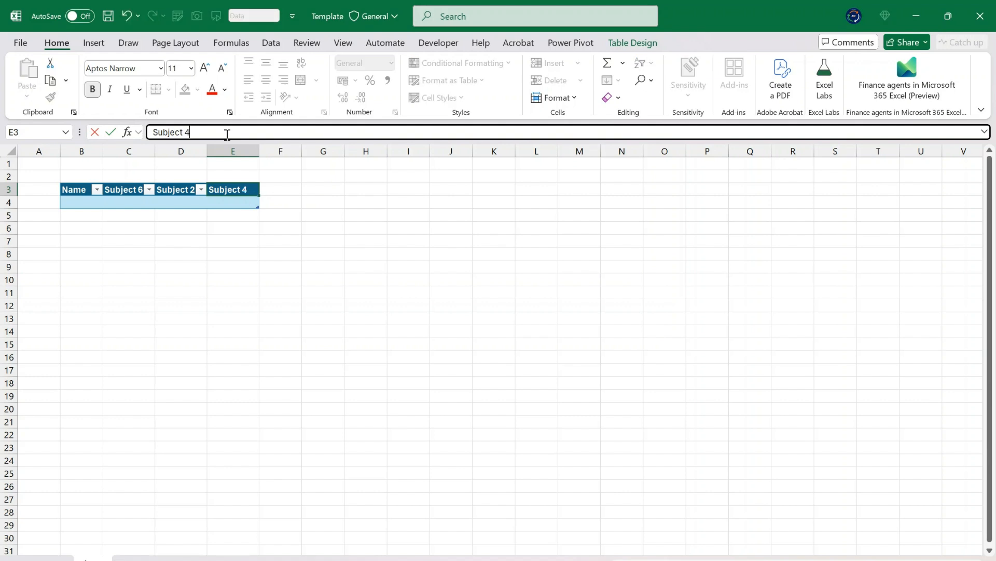
key("Return")
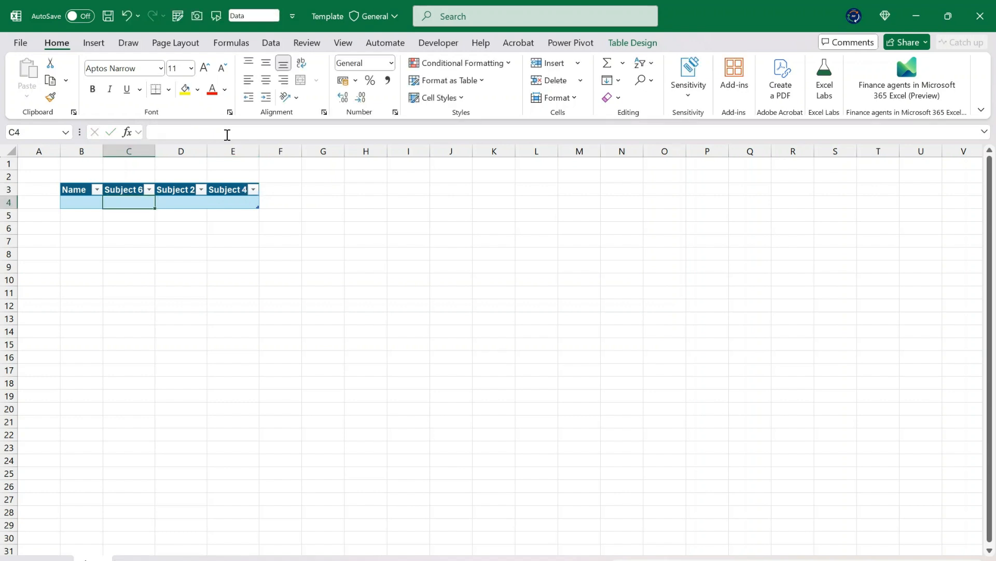
key("ctrl+s")
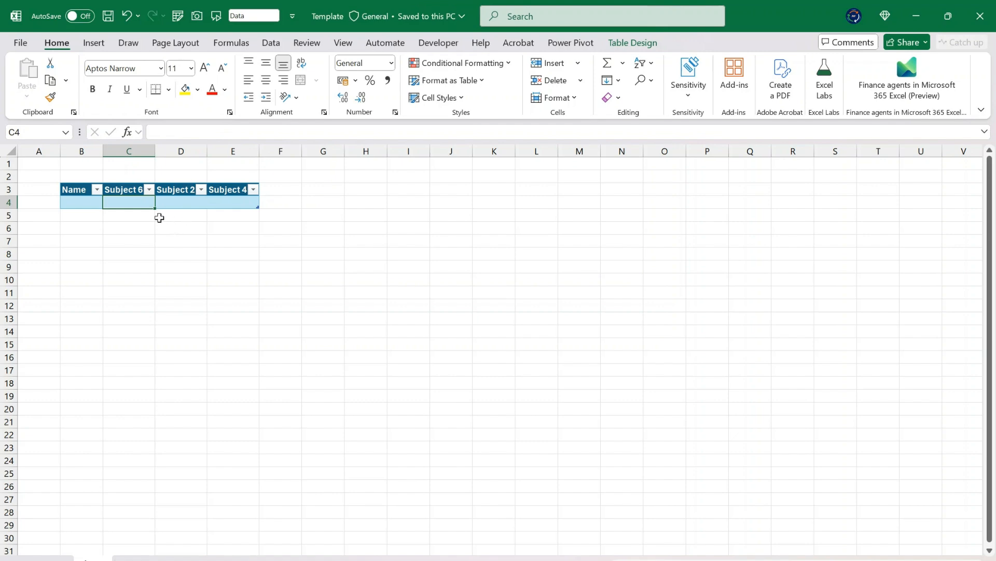
key("ctrl+w")
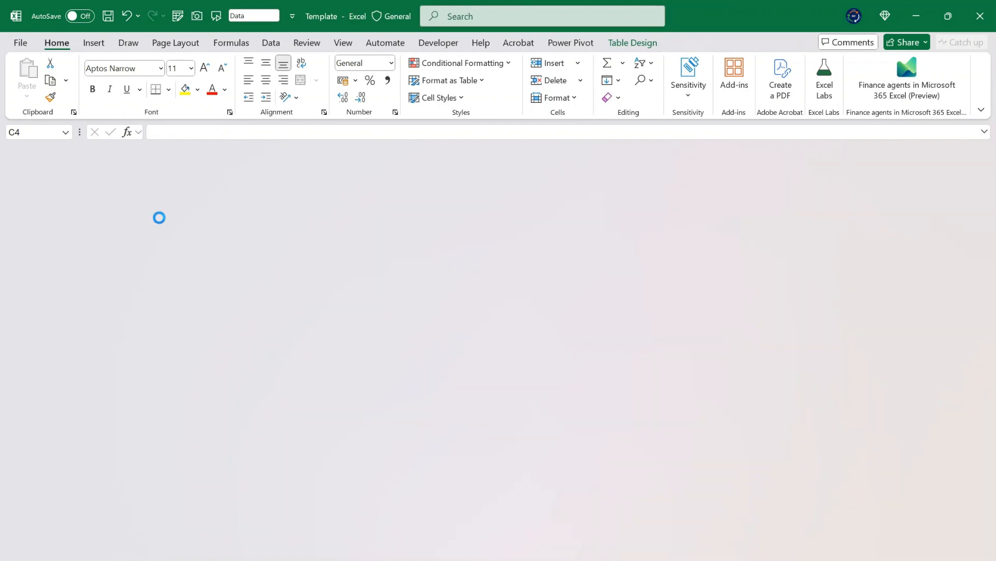
Refresh all queries so the consolidated table picks up the Template workbook's changed headers.
left_click(141, 261)
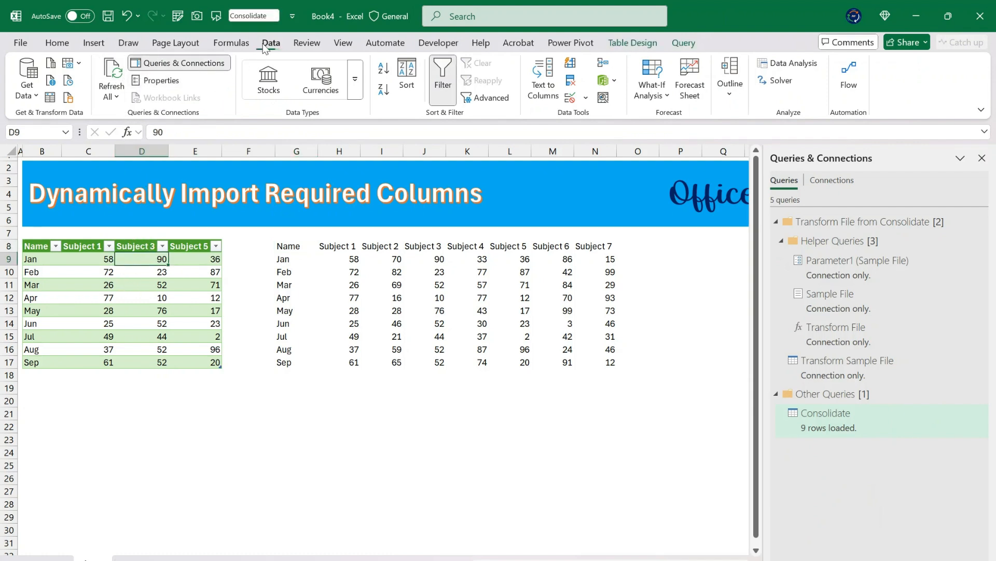
left_click(111, 97)
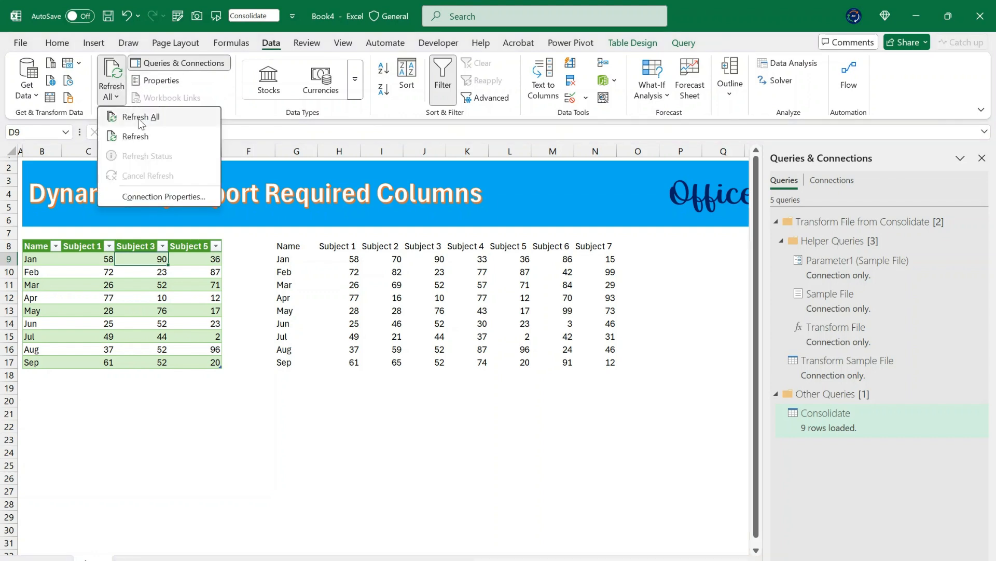
left_click(139, 118)
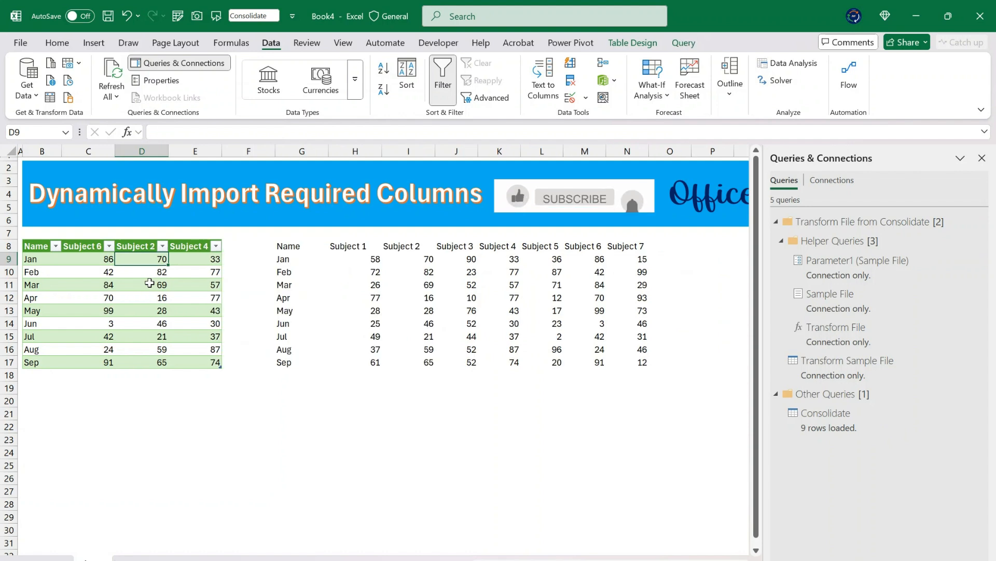
Compare the refreshed table's Subject 6 and Subject 2 columns with the same columns in the full data beside it.
left_click(89, 248)
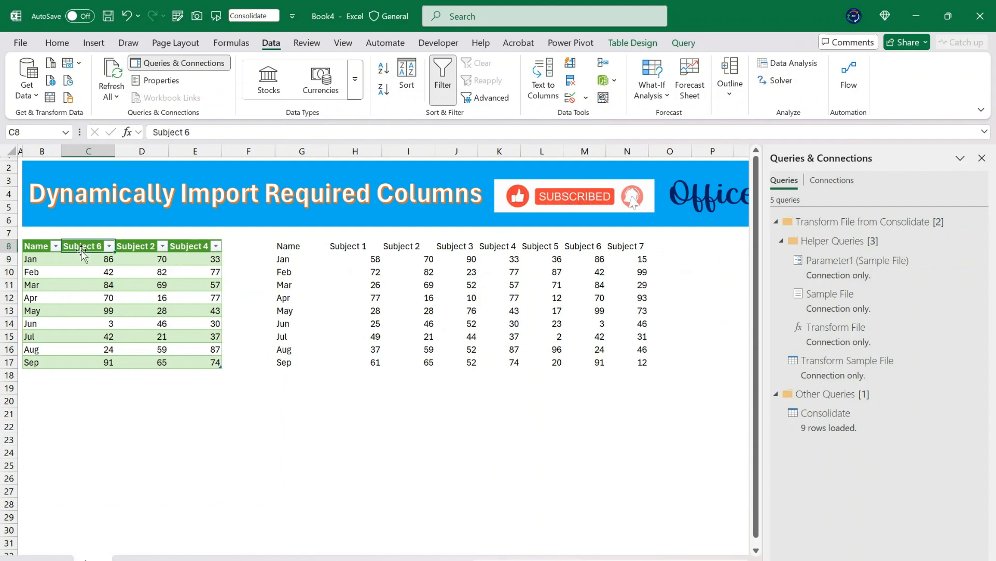
left_click(94, 260)
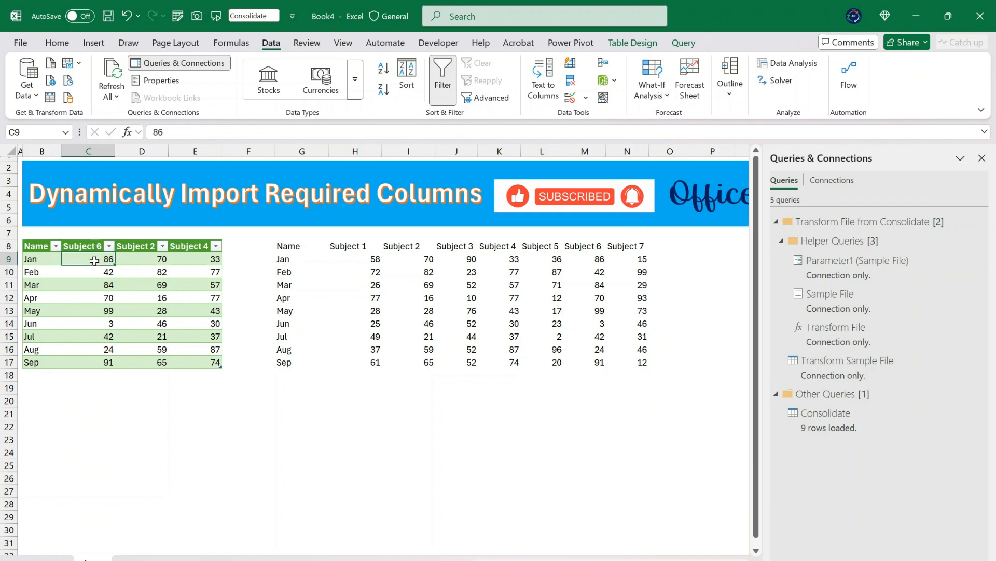
left_click(85, 244)
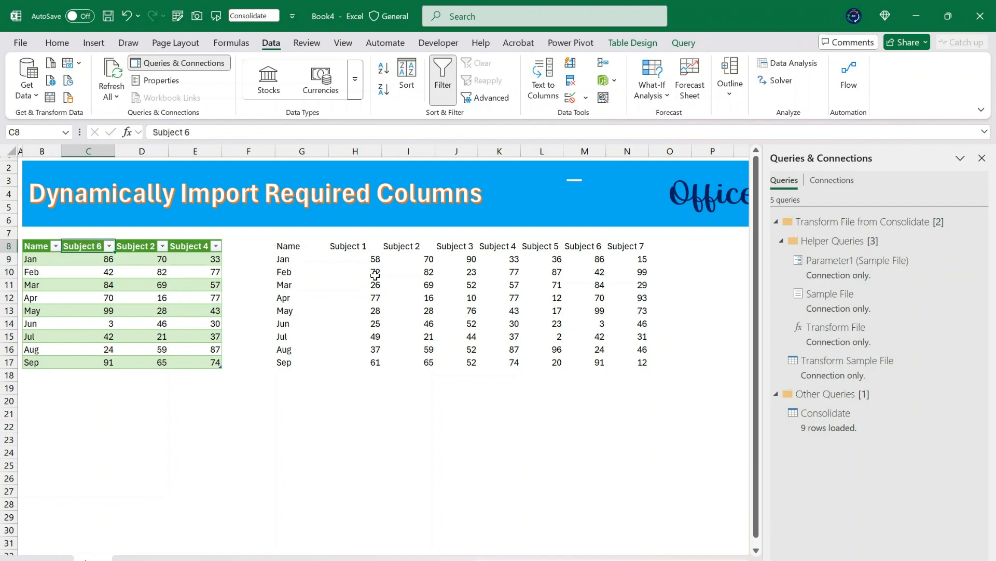
left_click_drag(585, 259, 589, 360)
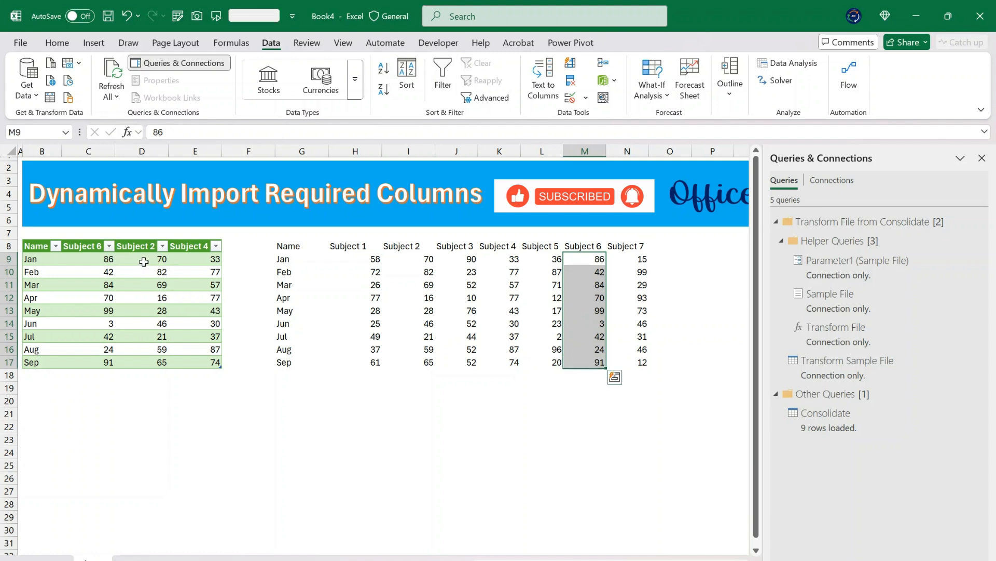
left_click(147, 259)
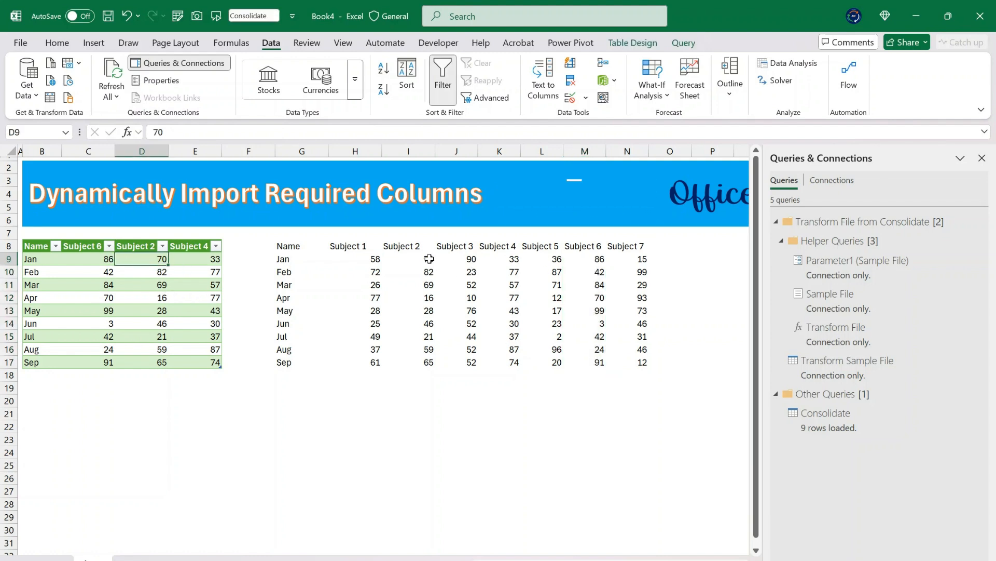
left_click_drag(429, 260, 429, 371)
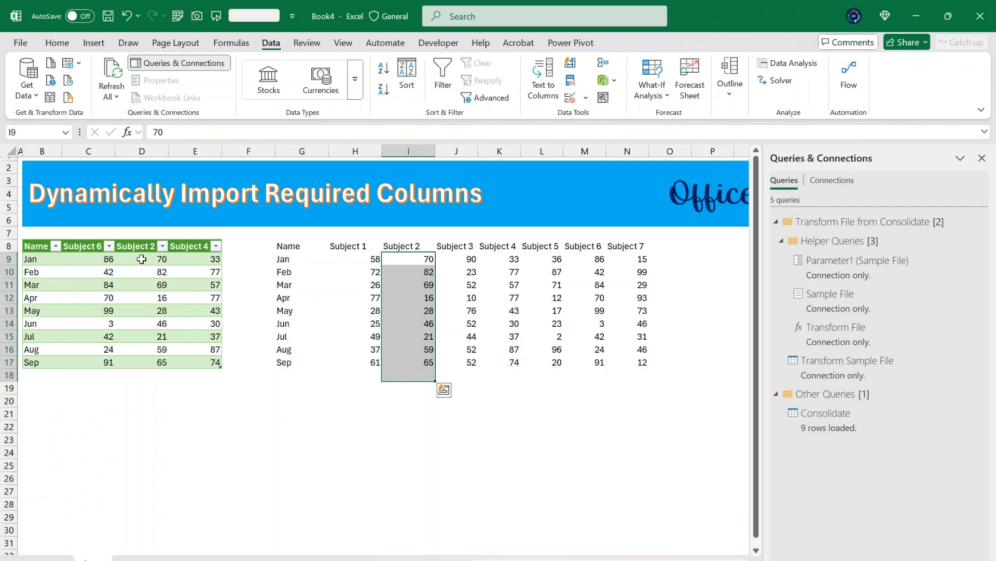
Select the full comparison data in G8:N17, including its headers.
left_click(301, 246)
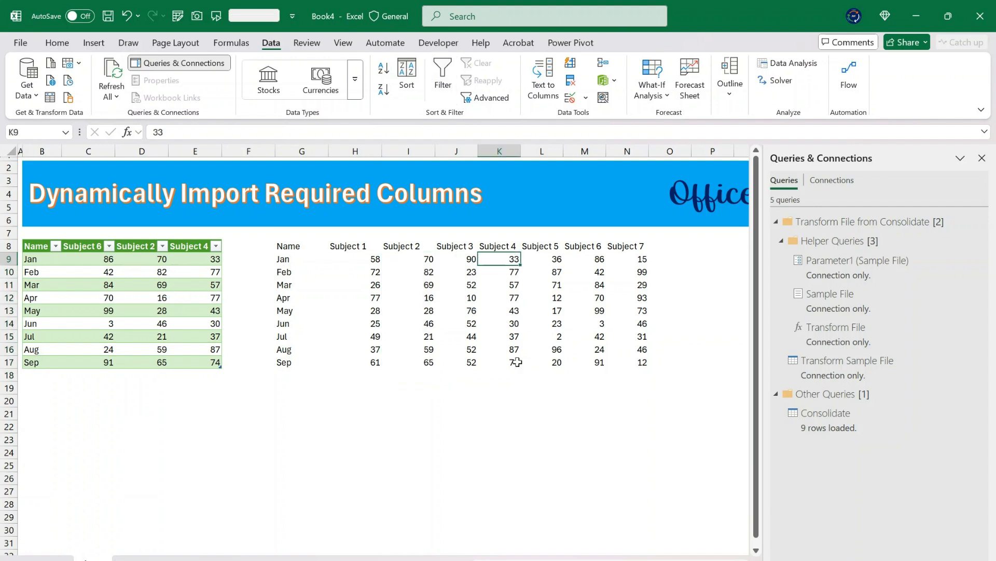
left_click(643, 362, "shift")
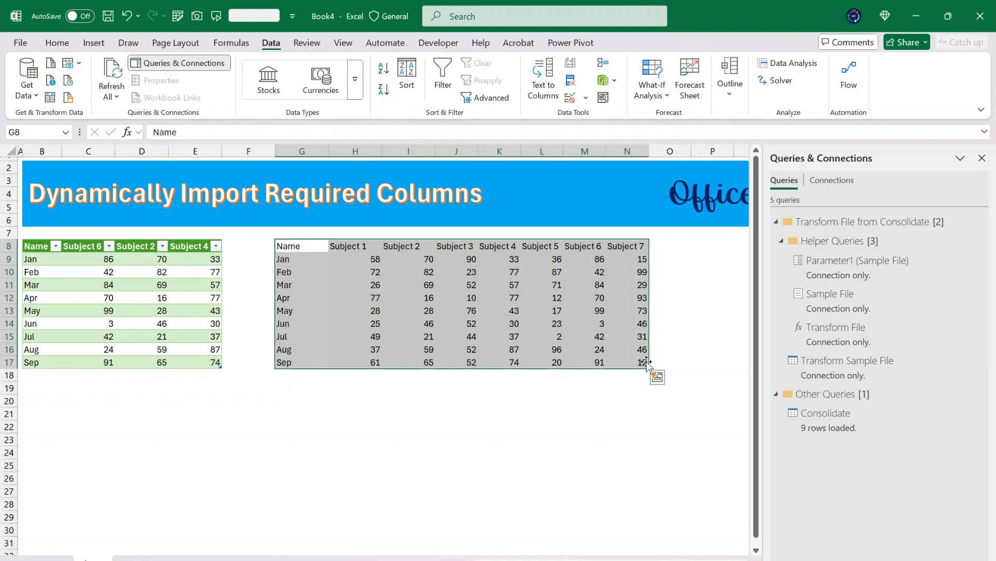